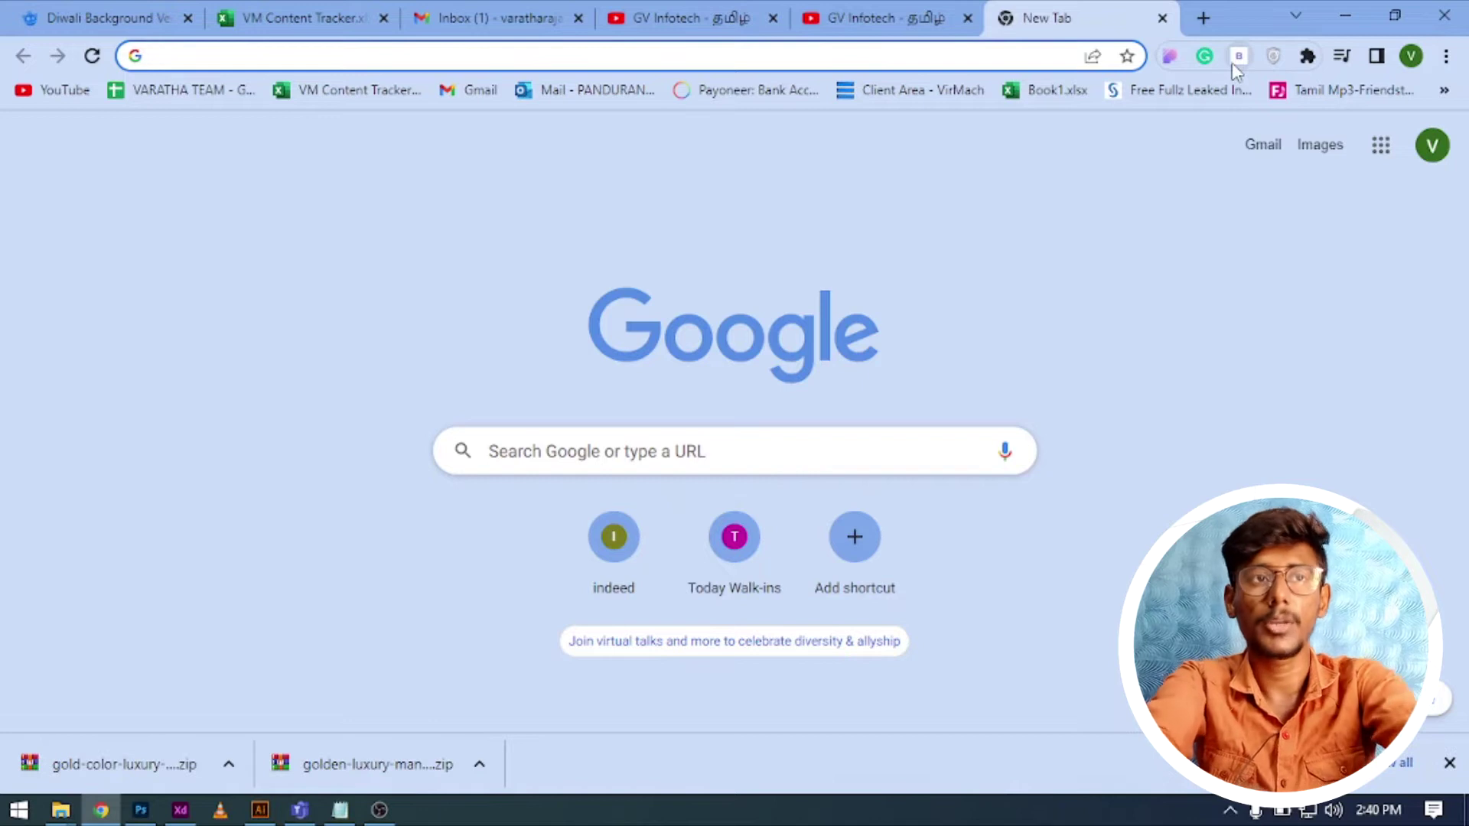
# Search Google for 'blackbox extension' and open the Blackbox - Select. Copy. Paste & Search store page, then a new tab
pyautogui.write('blackbox')
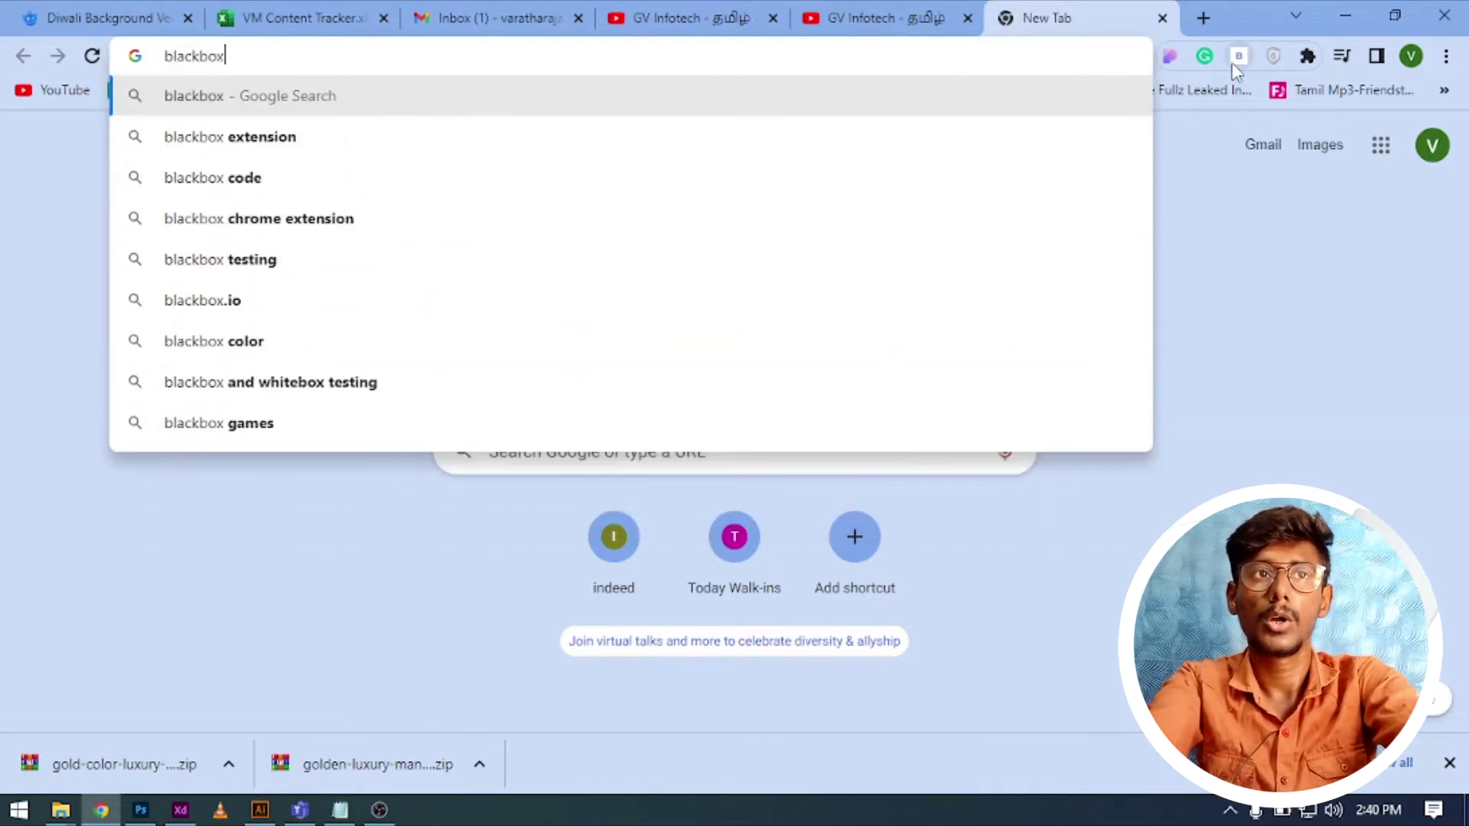
pyautogui.press('Return')
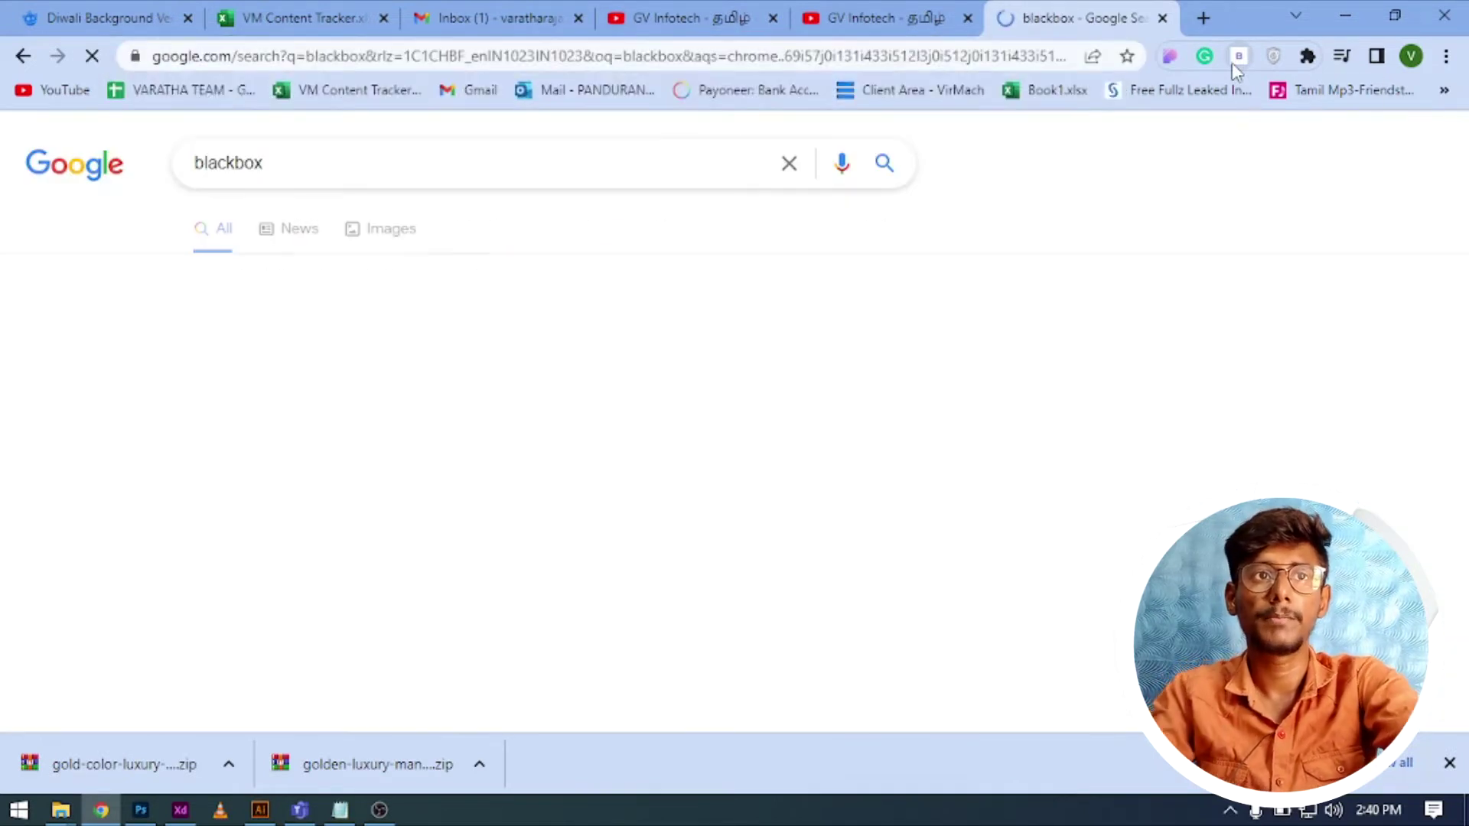
pyautogui.click(401, 163)
pyautogui.write('ex')
pyautogui.click(364, 207)
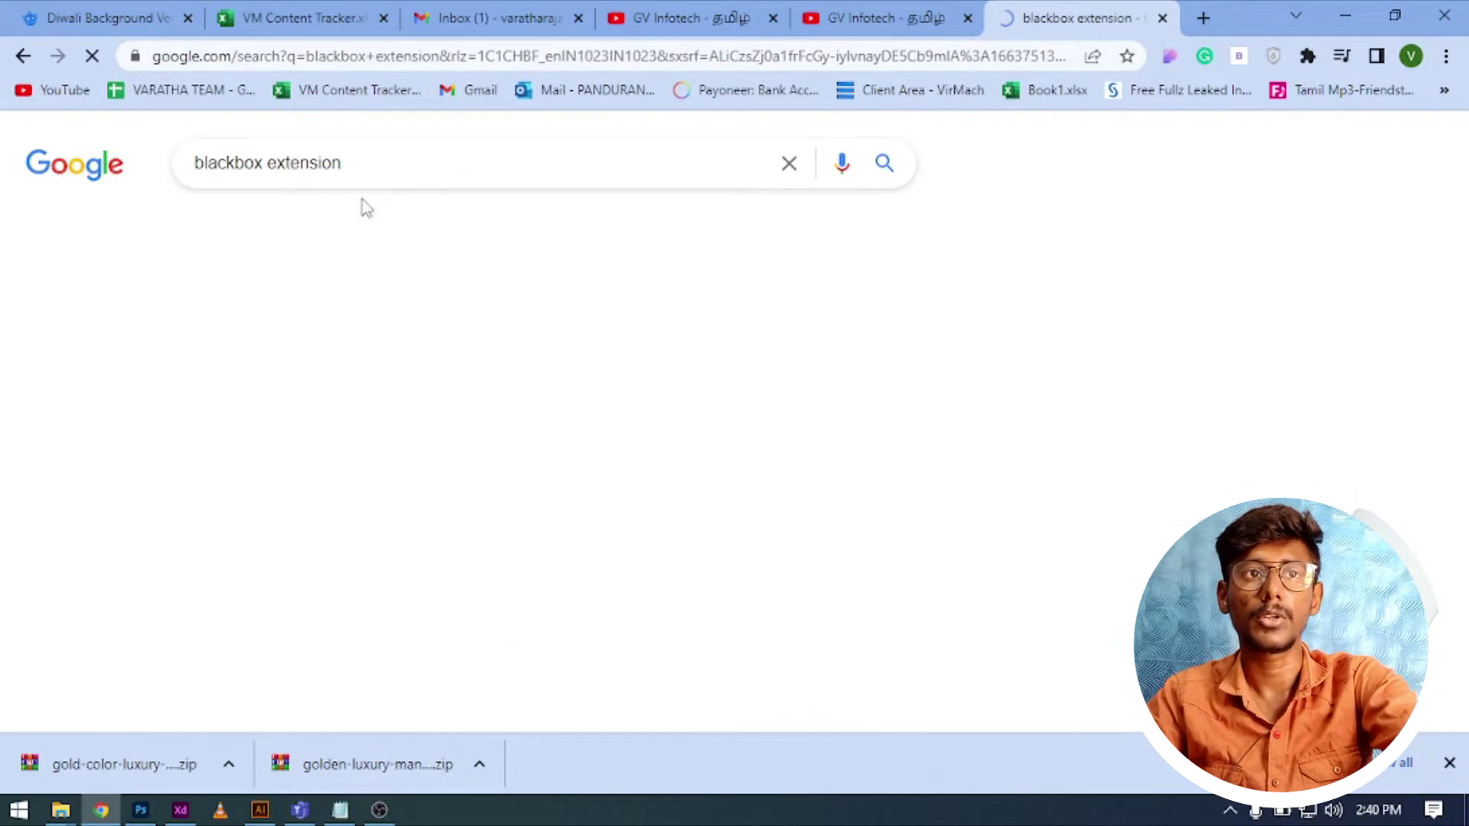
pyautogui.click(340, 357)
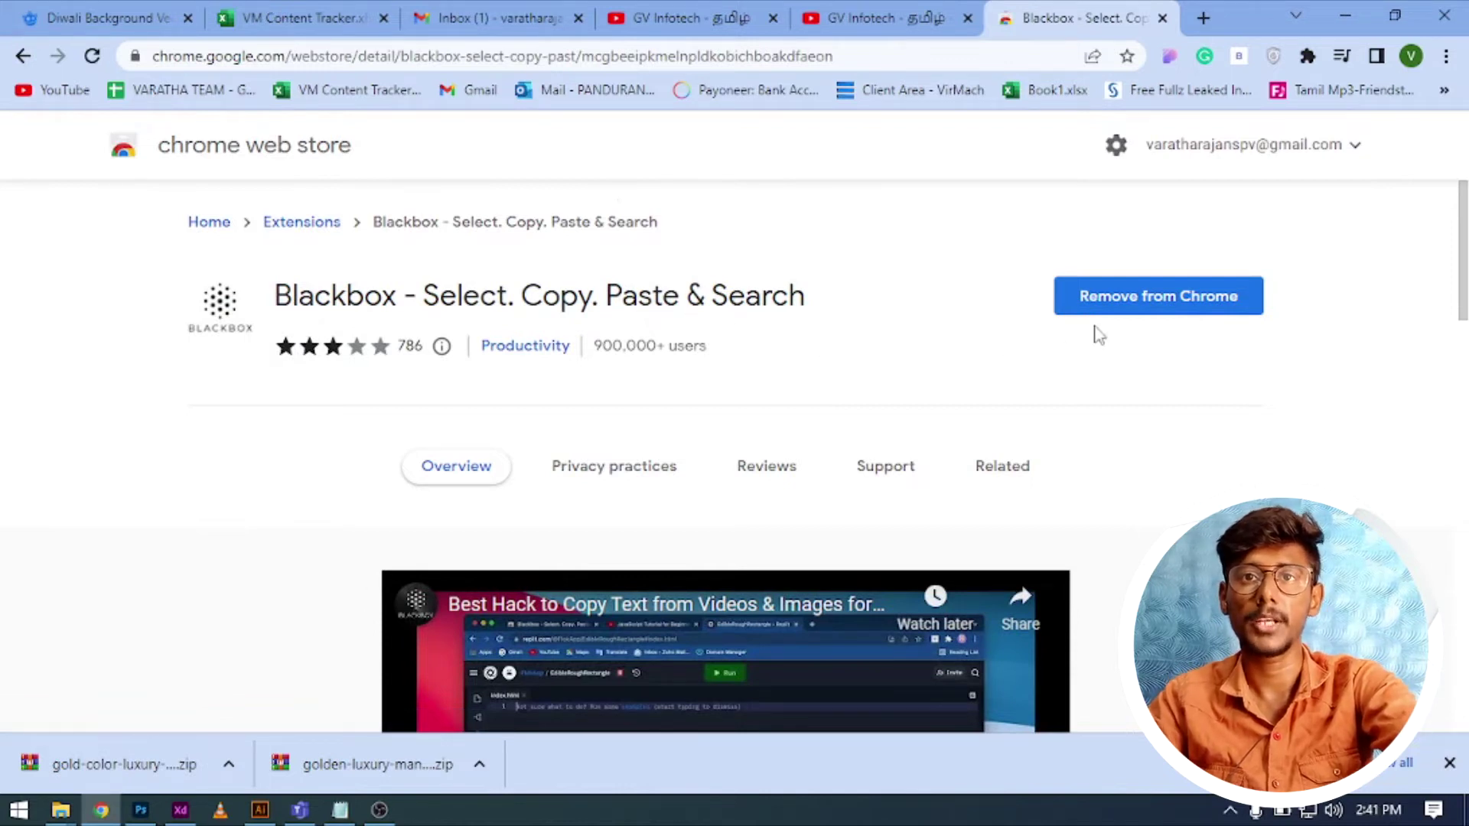
pyautogui.hotkey('ctrl', 't')
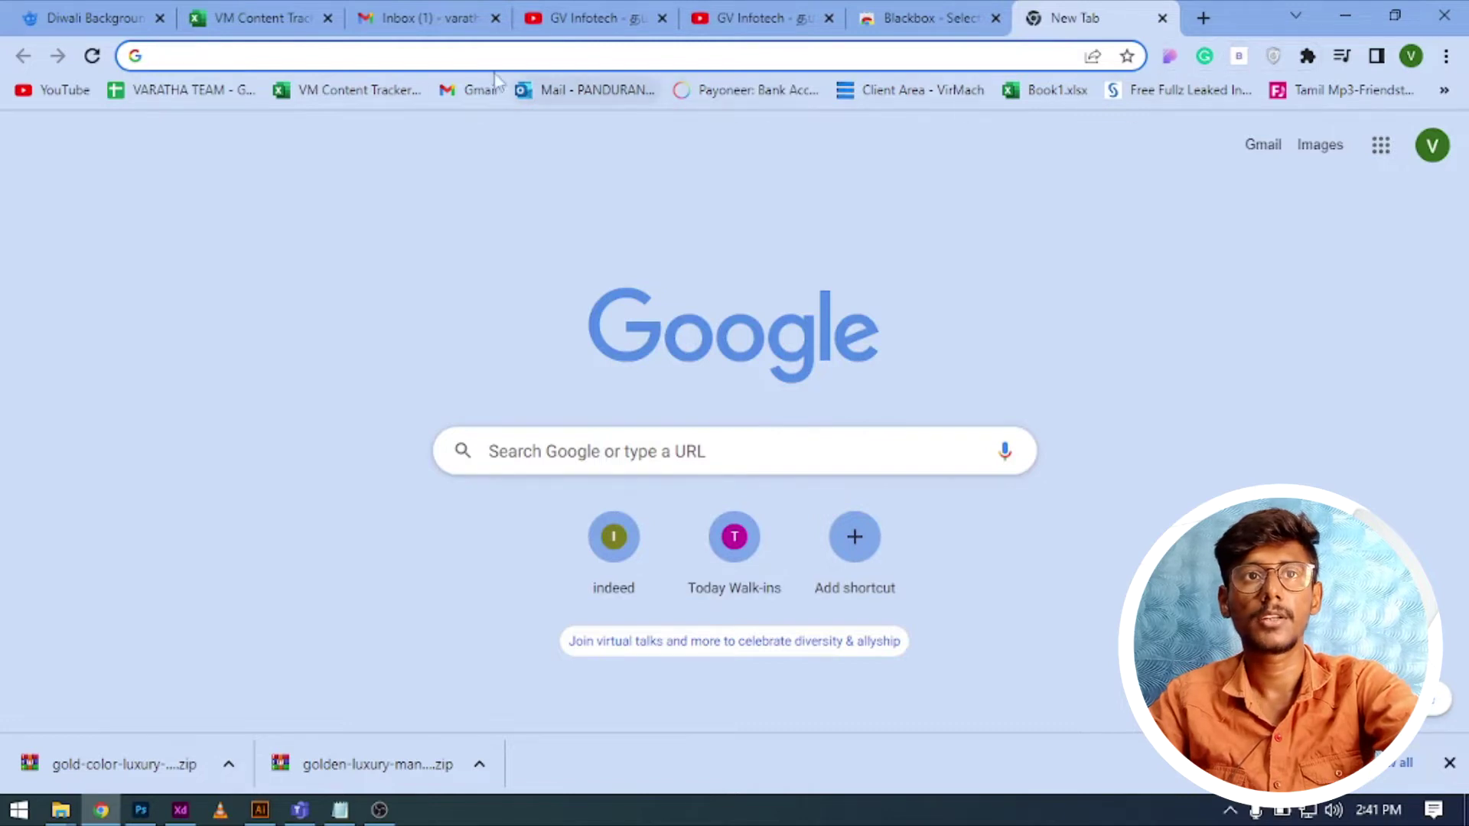
# Go to youtube.com and search for 'cmd'
pyautogui.click(604, 55)
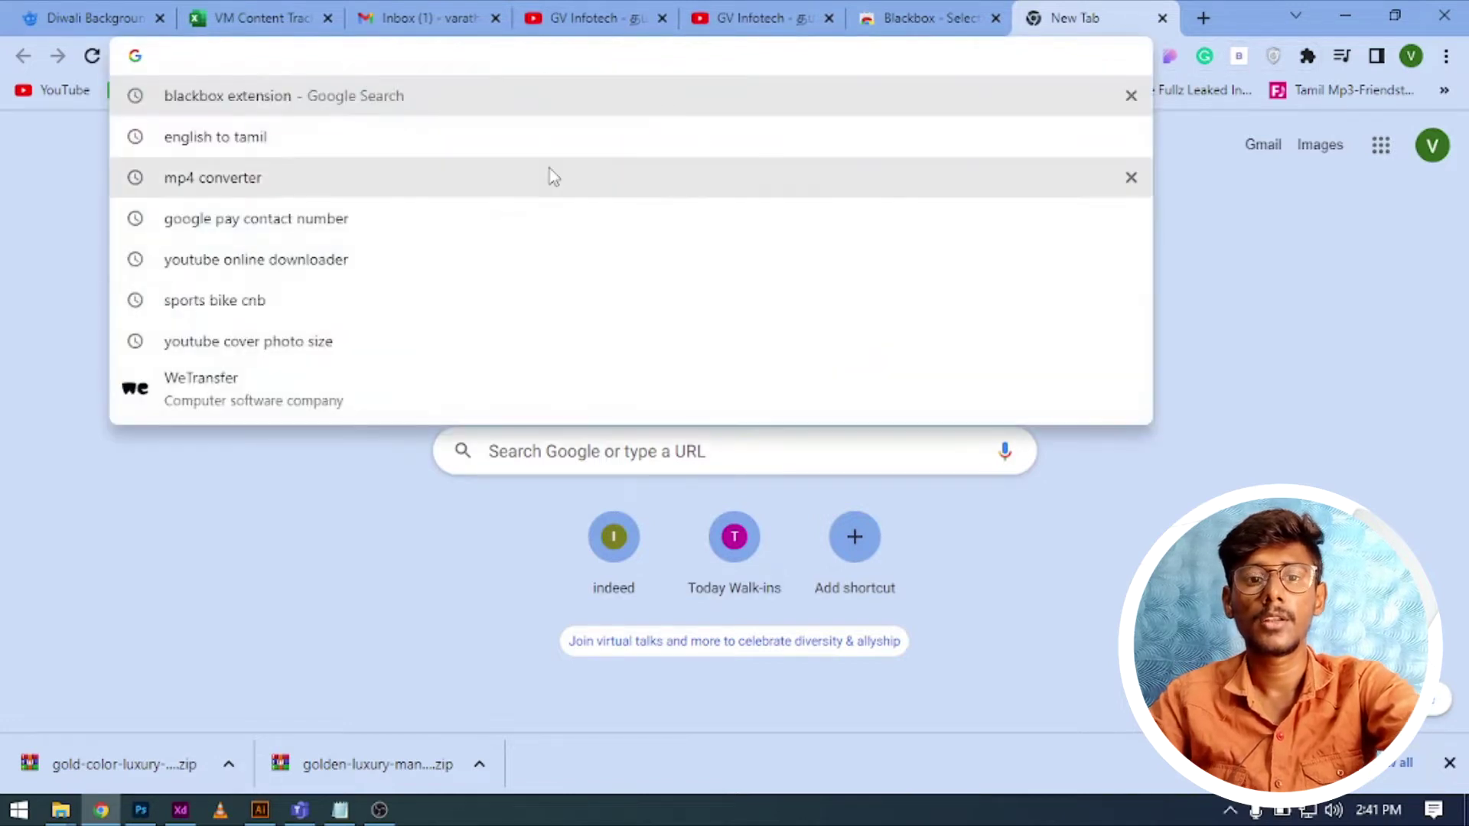
pyautogui.write('youtube.com')
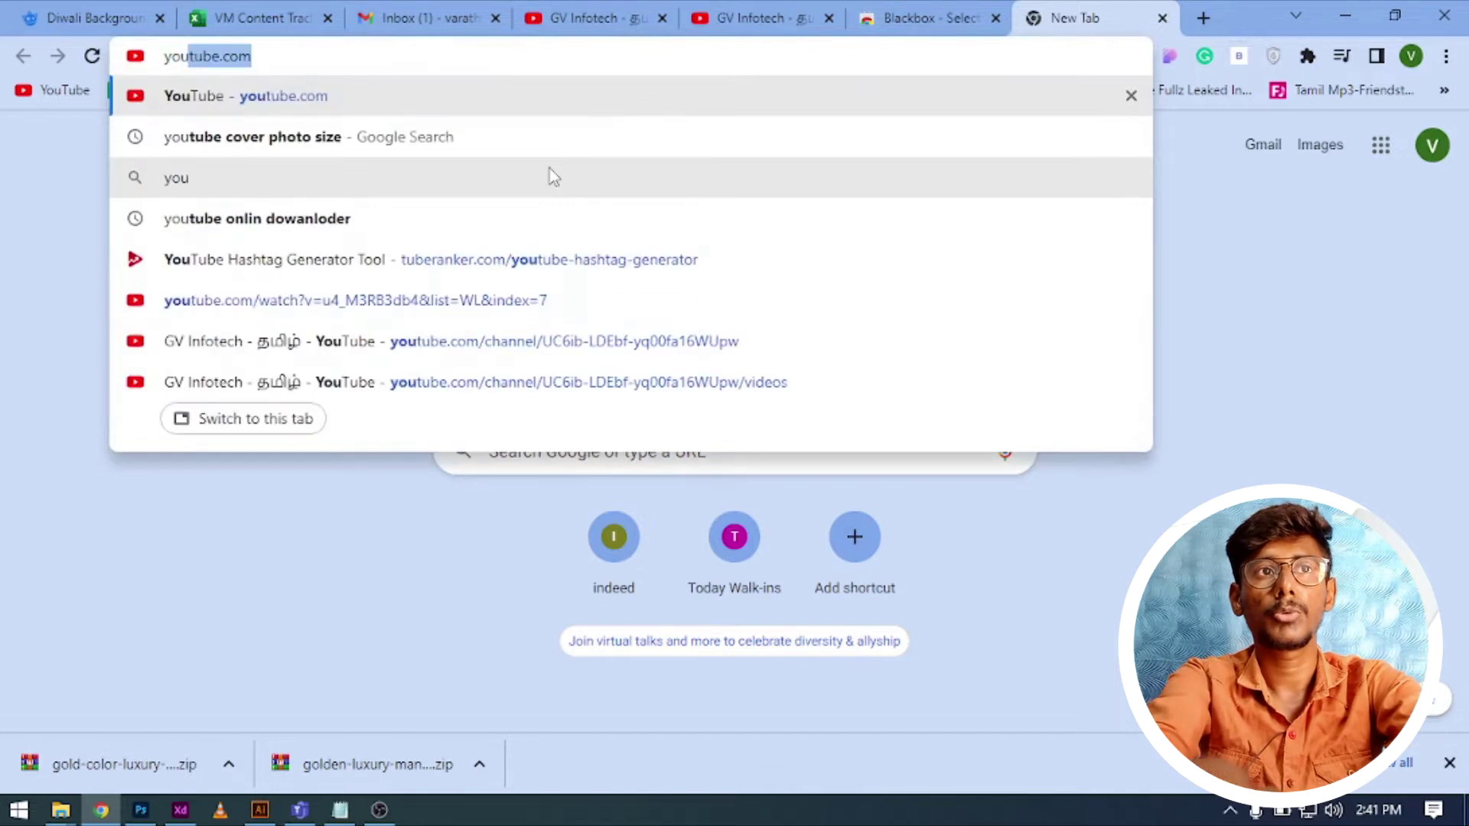
pyautogui.press('Return')
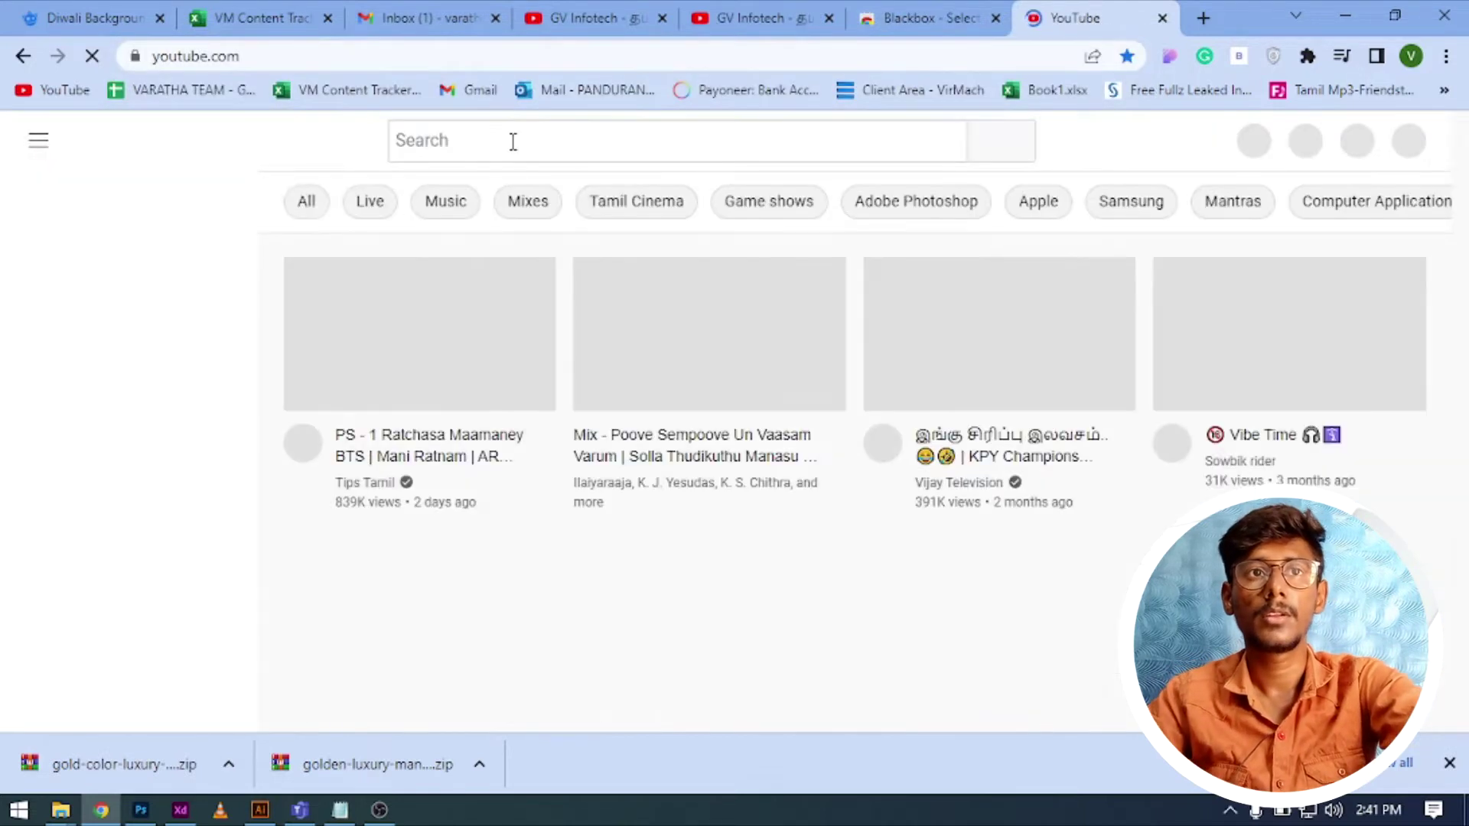
pyautogui.click(512, 141)
pyautogui.write('cmd')
pyautogui.press('Return')
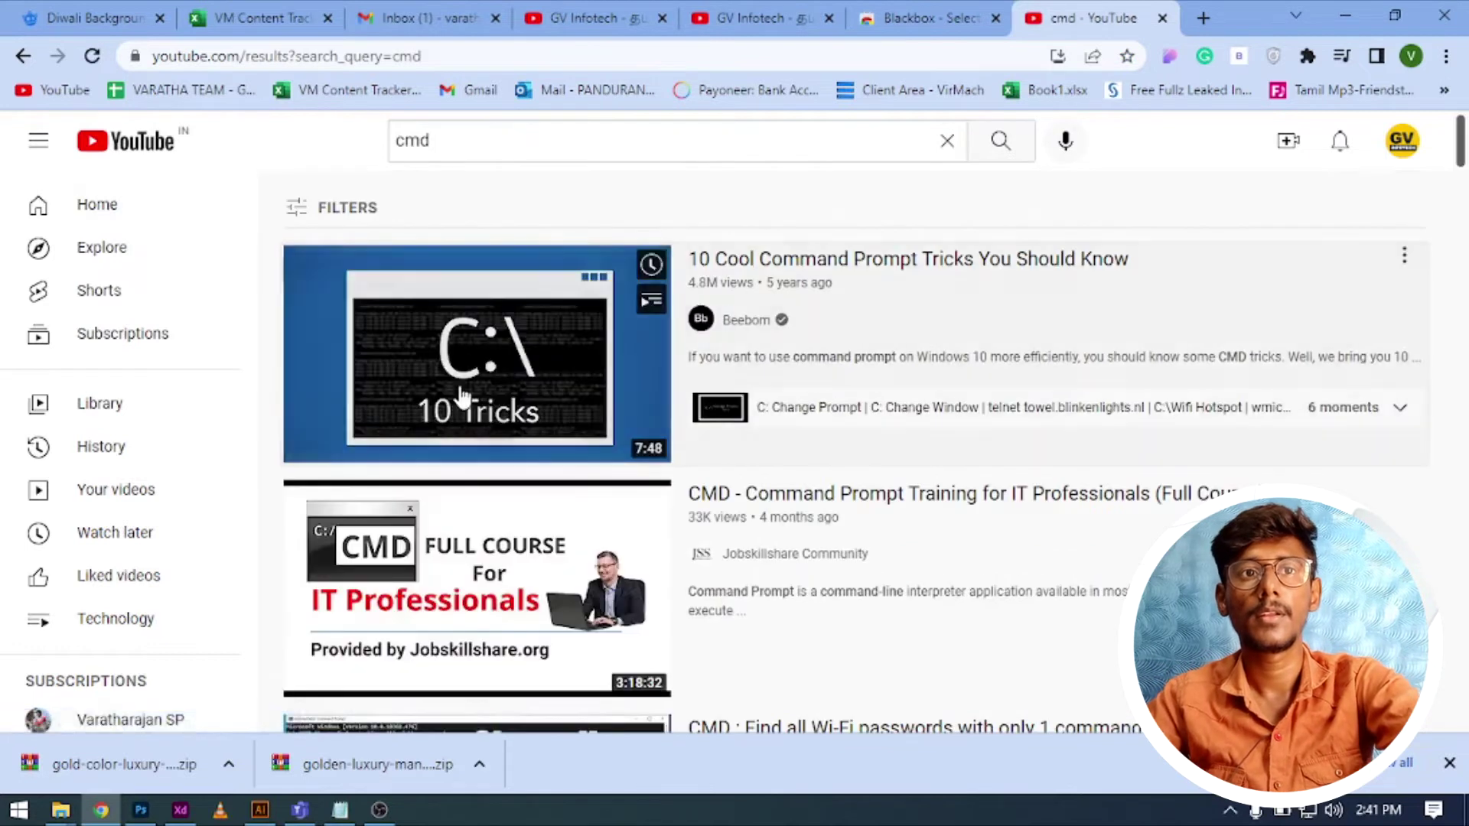
# Play the 10 Cool Command Prompt Tricks video full screen and seek to the Cipher /E output
pyautogui.click(461, 391)
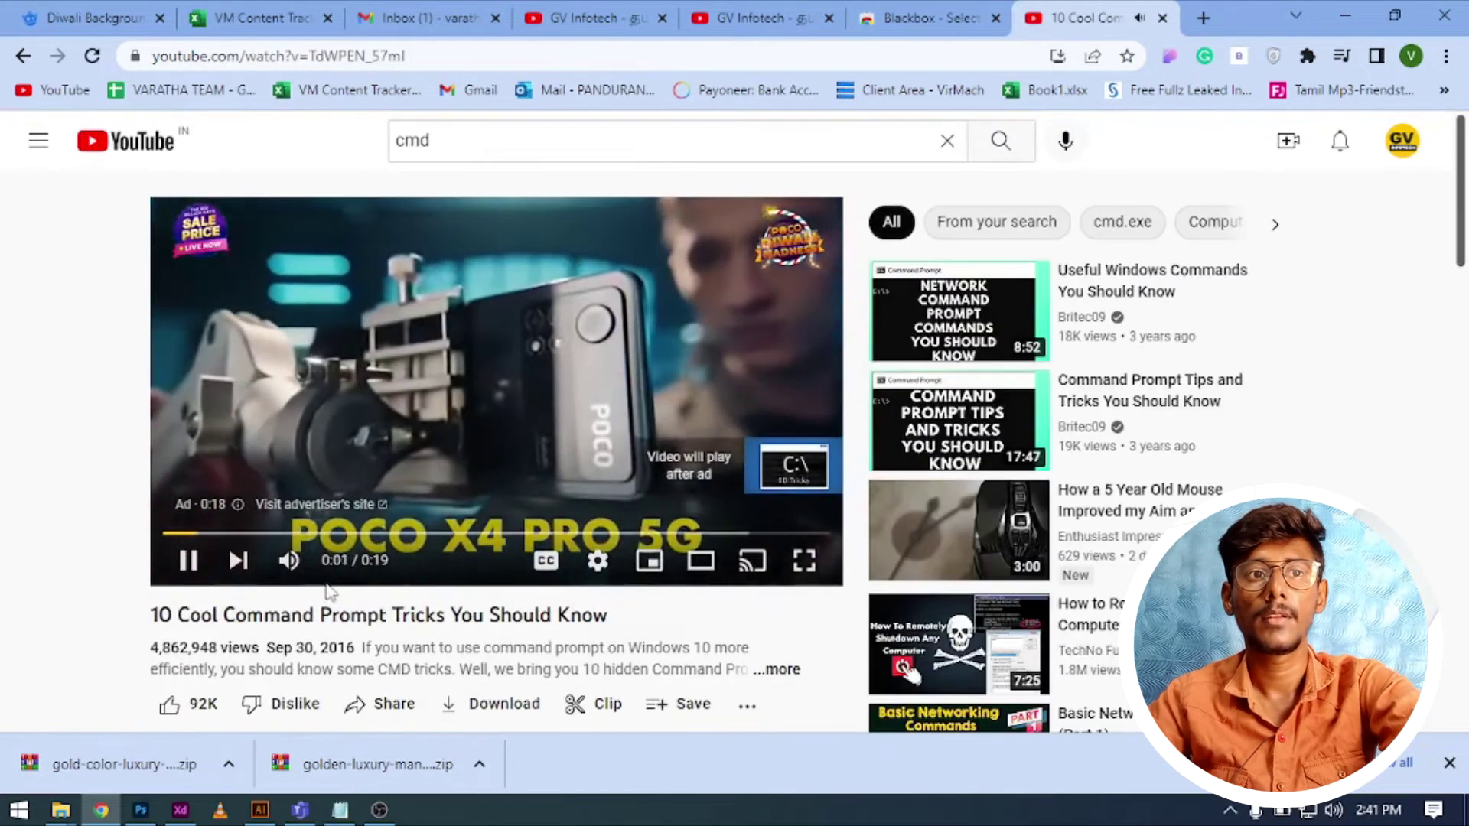
pyautogui.click(34, 63)
pyautogui.click(380, 336)
pyautogui.doubleClick(380, 336)
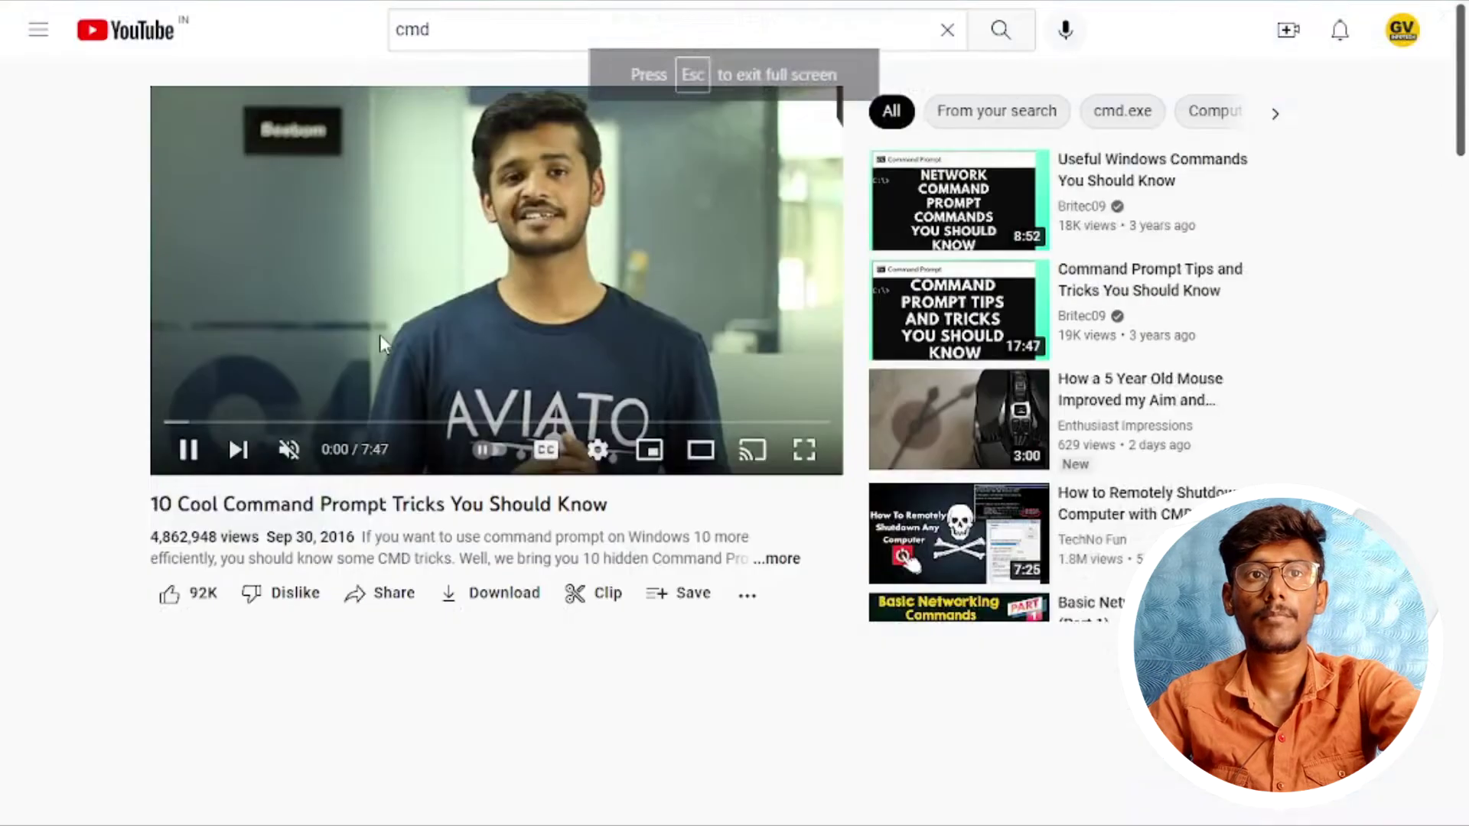
pyautogui.press('Right')
pyautogui.press('Right')
pyautogui.press('Right')
pyautogui.press('Right')
pyautogui.press('Right')
pyautogui.press('Right')
pyautogui.press('Right')
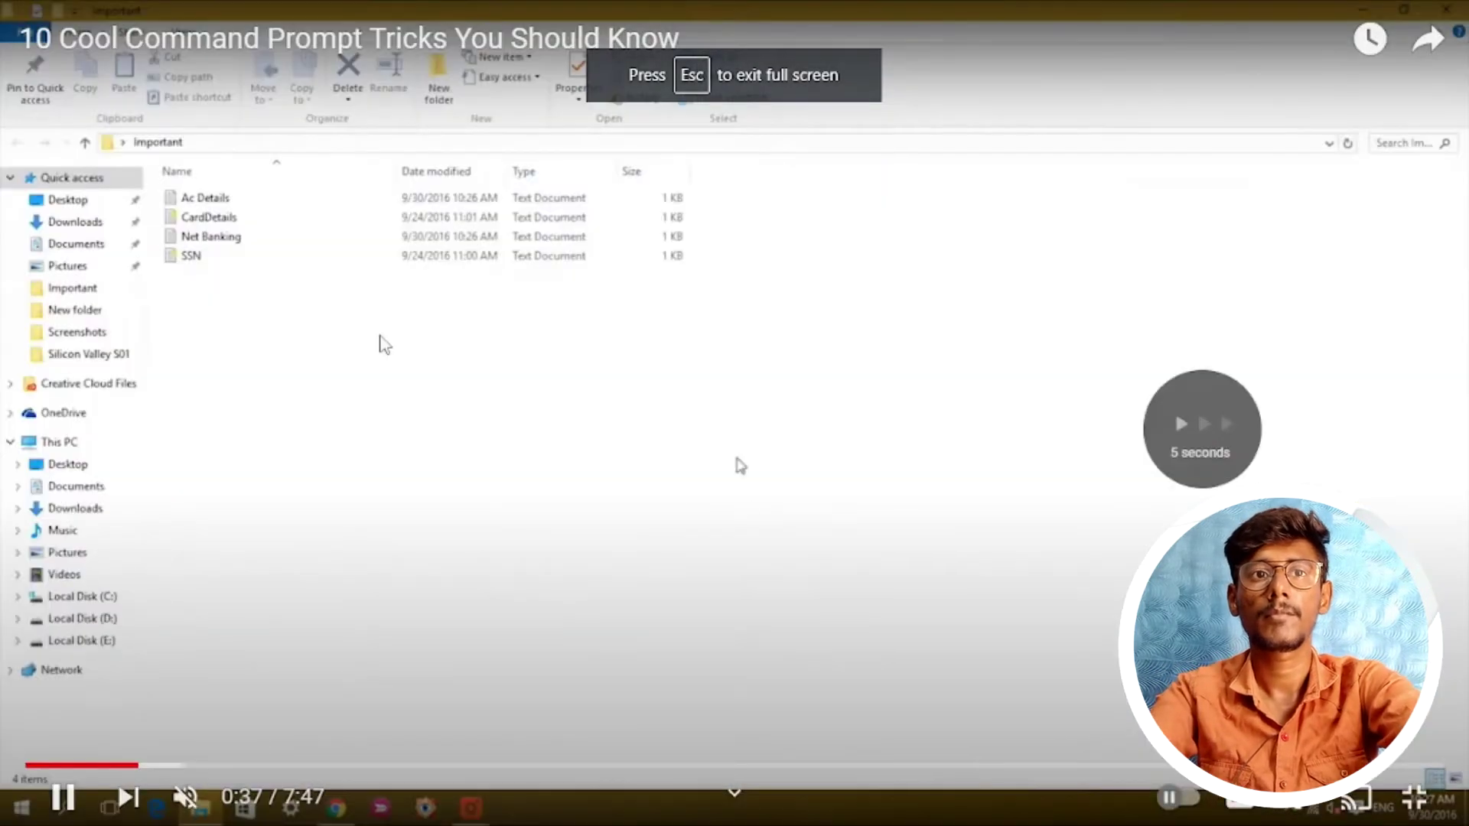
pyautogui.press('Right')
pyautogui.press('Right')
pyautogui.press('Right')
pyautogui.press('Right')
pyautogui.press('Right')
pyautogui.press('Right')
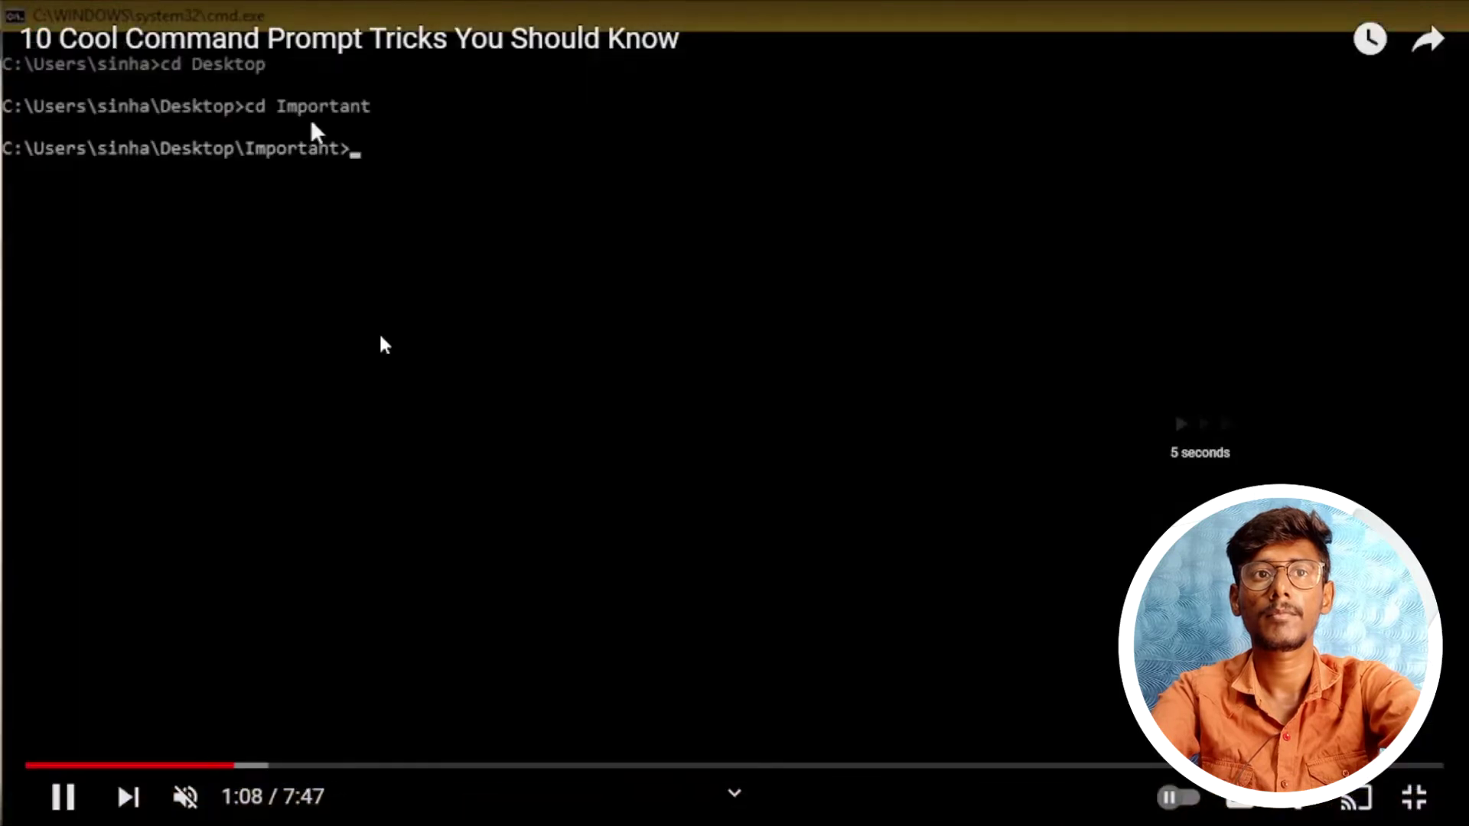
pyautogui.press('Right')
pyautogui.press('Right')
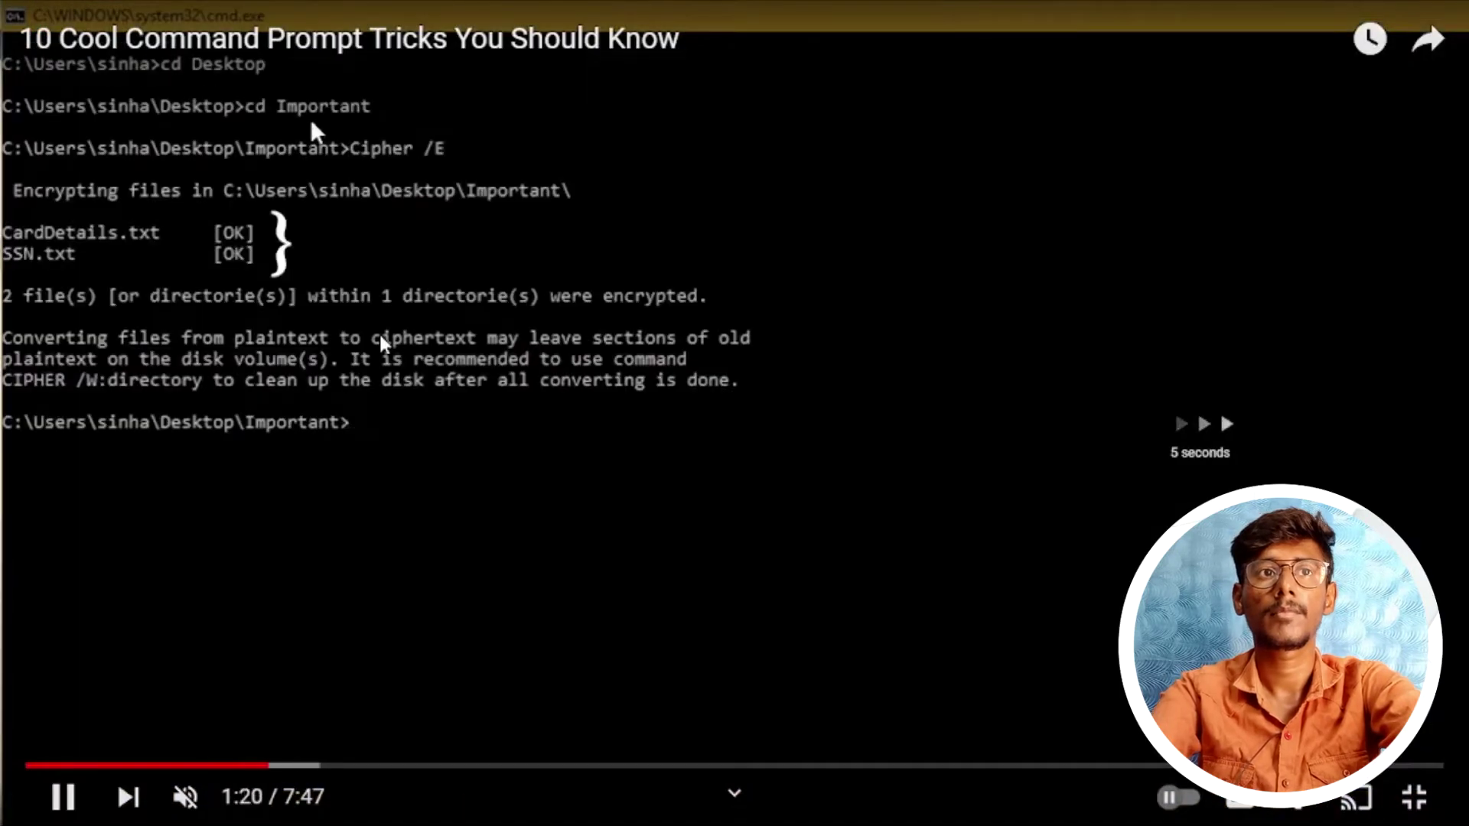
pyautogui.press('Left')
pyautogui.press('Escape')
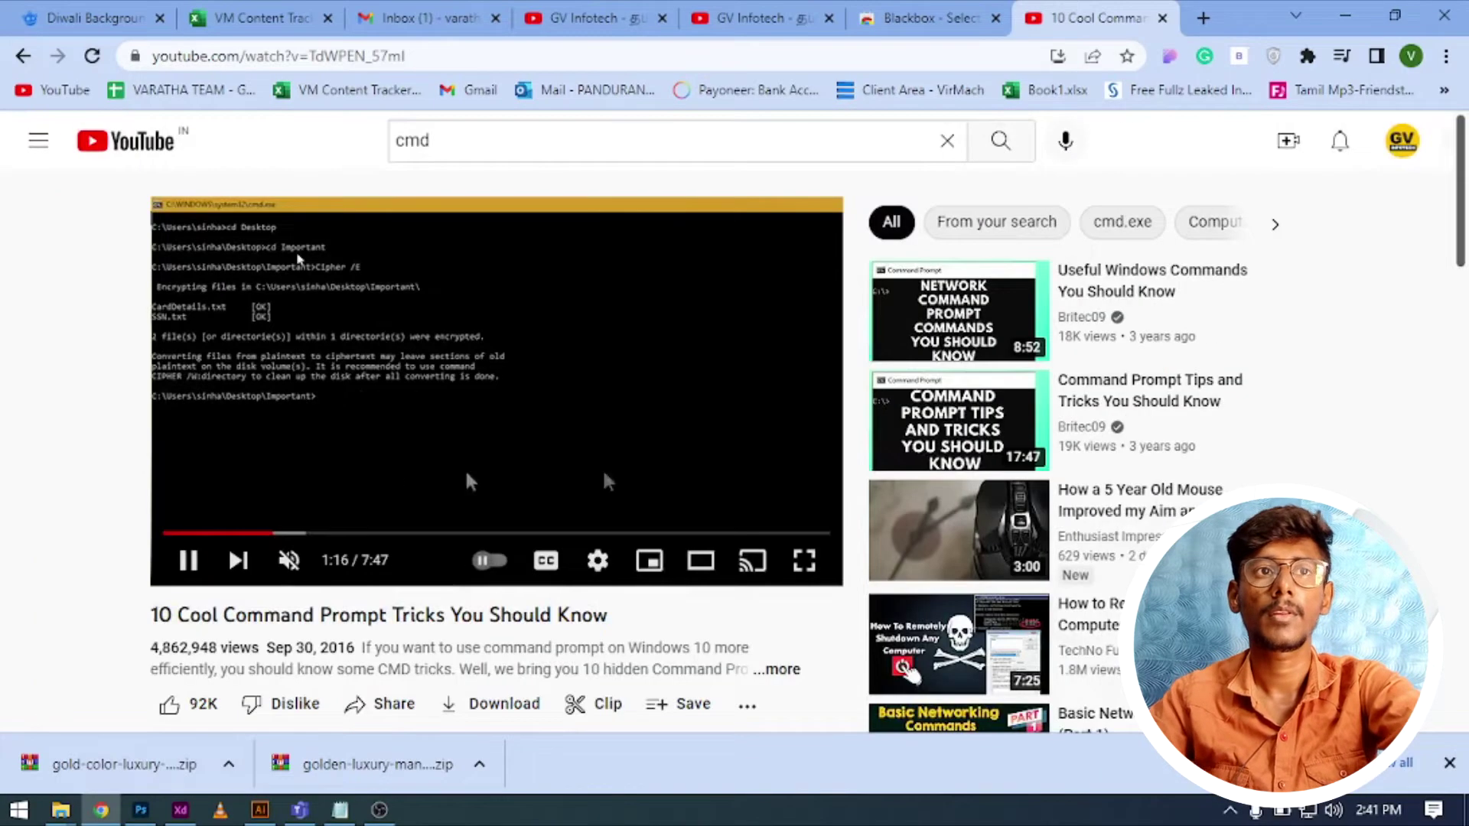
# Capture the video frame's text with the Blackbox extension
pyautogui.press('XF86MonBrightnessUp')
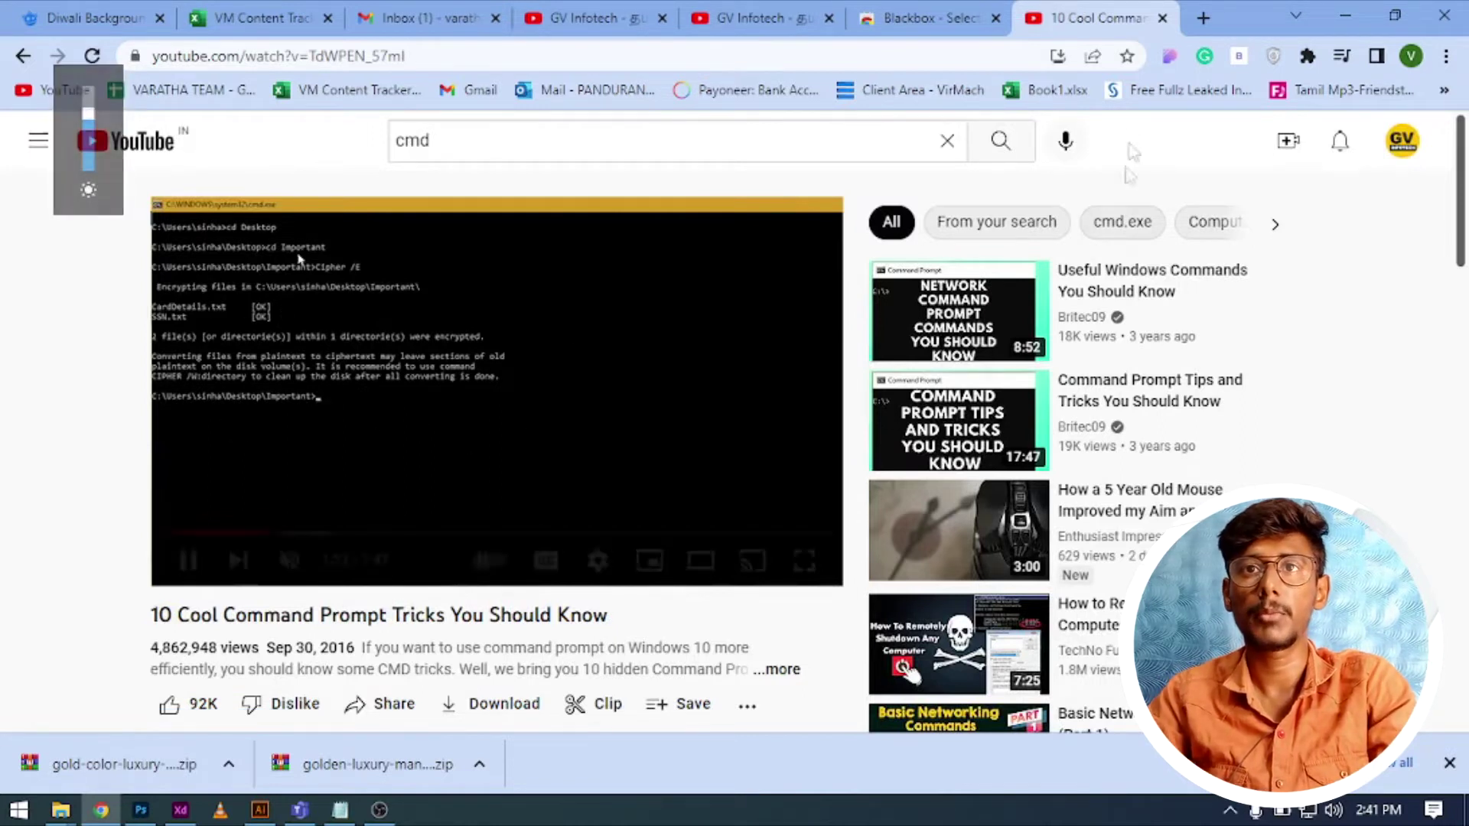
pyautogui.click(1241, 58)
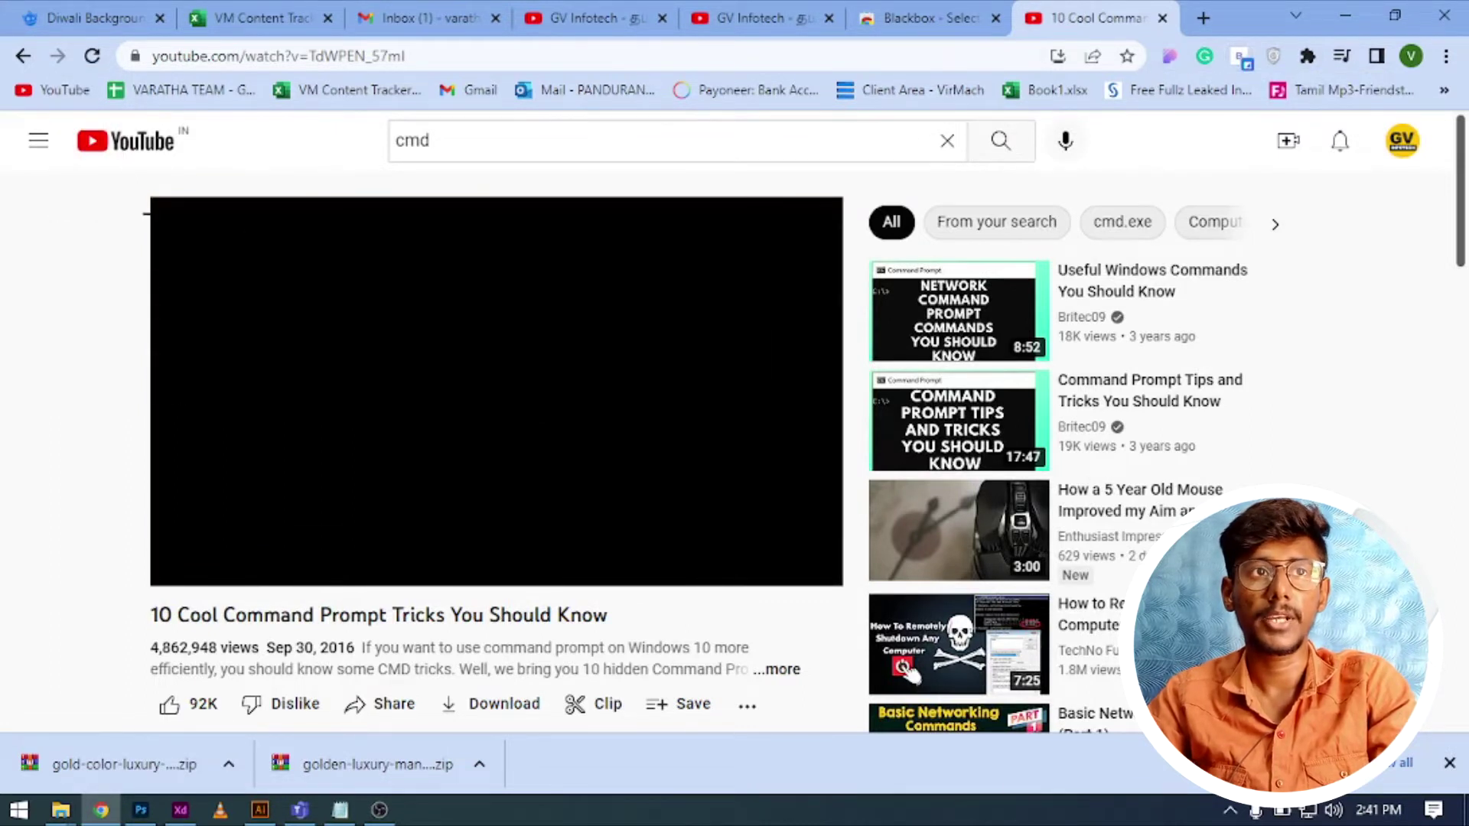
pyautogui.moveTo(153, 211); pyautogui.dragTo(761, 521)
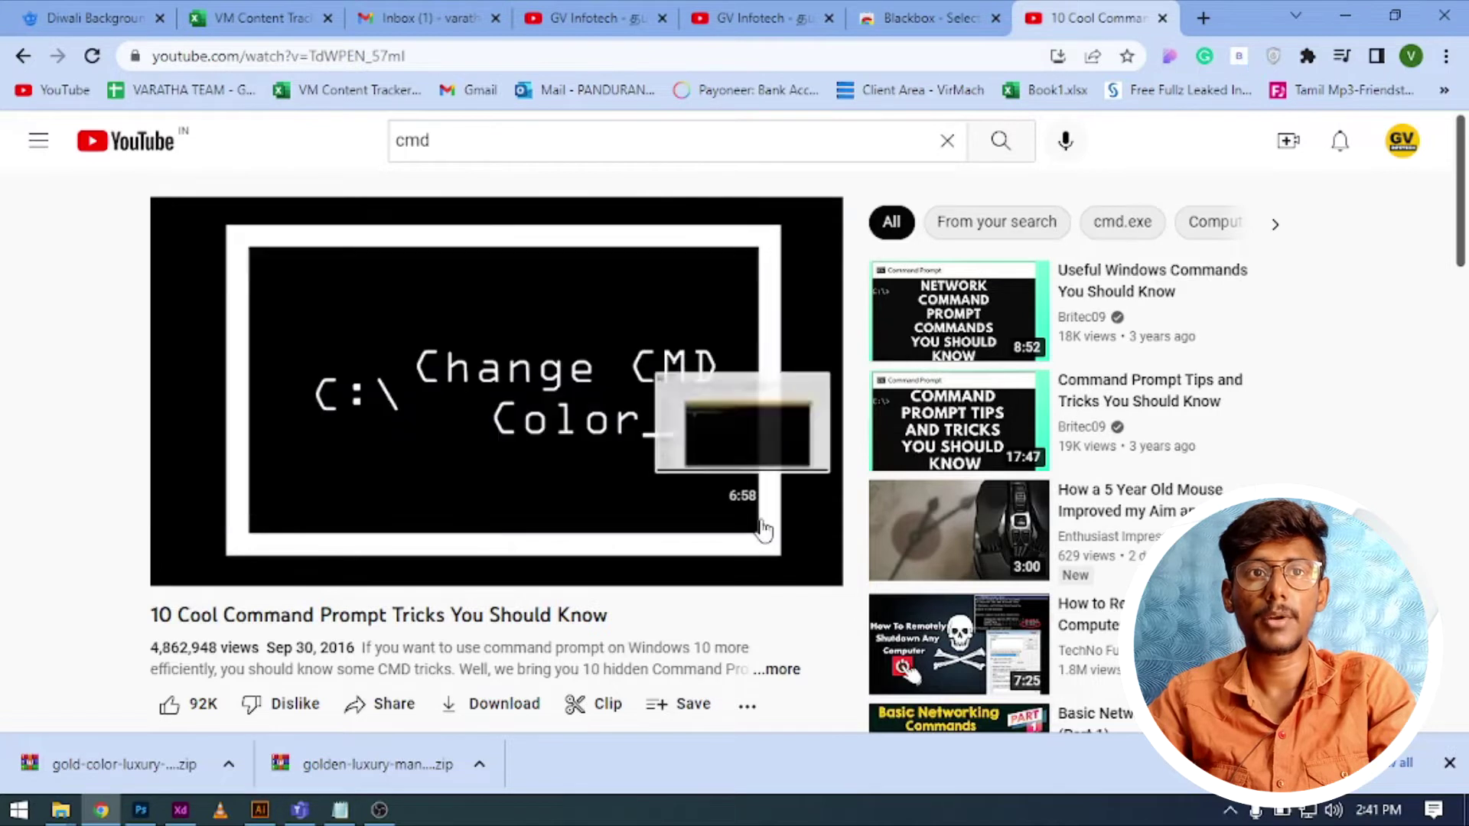
# Paste the captured text into Notepad, then close the note without saving
pyautogui.click(340, 810)
pyautogui.hotkey('ctrl', 'v')
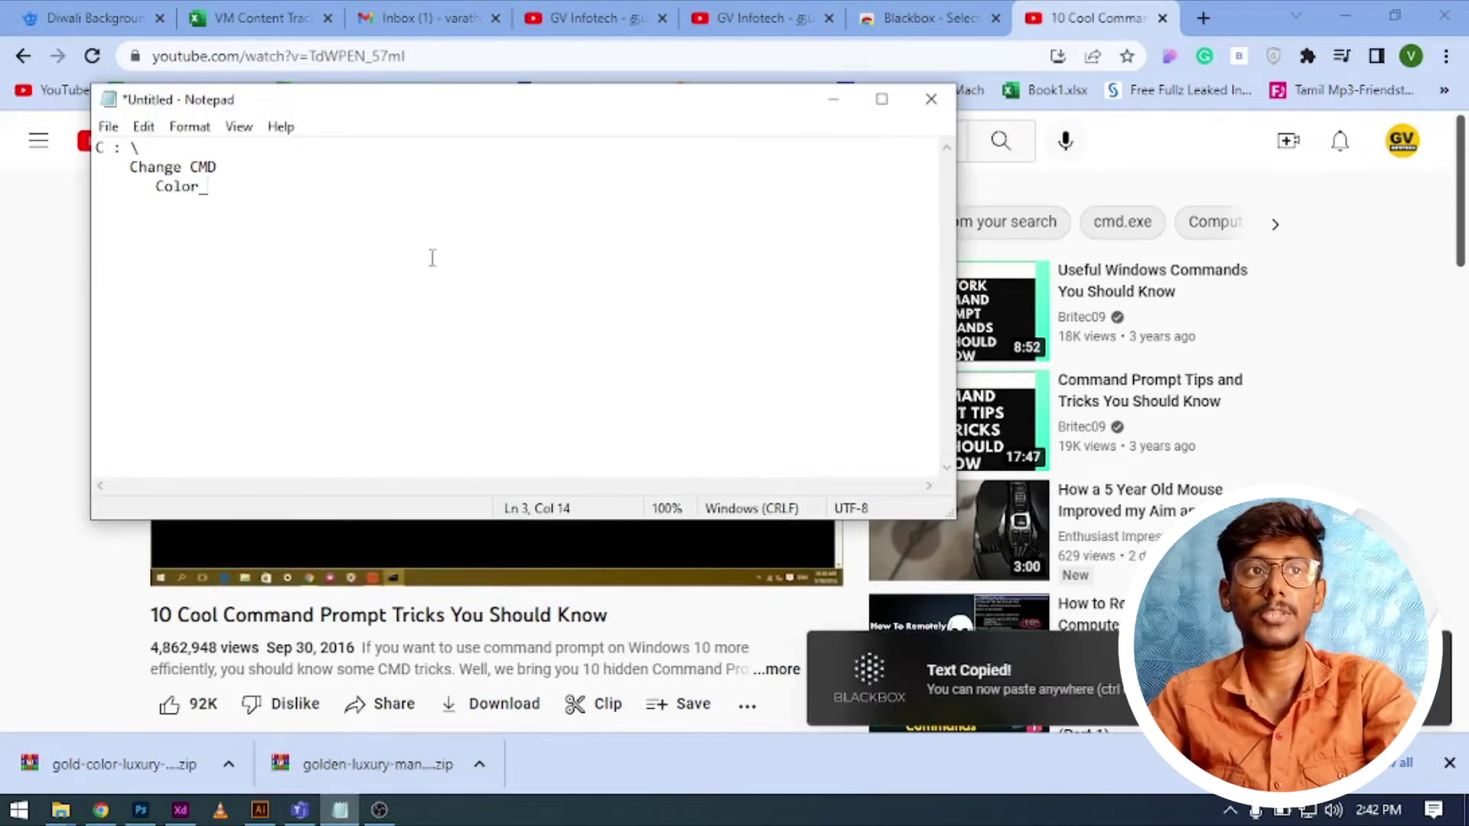
pyautogui.click(931, 99)
pyautogui.click(762, 412)
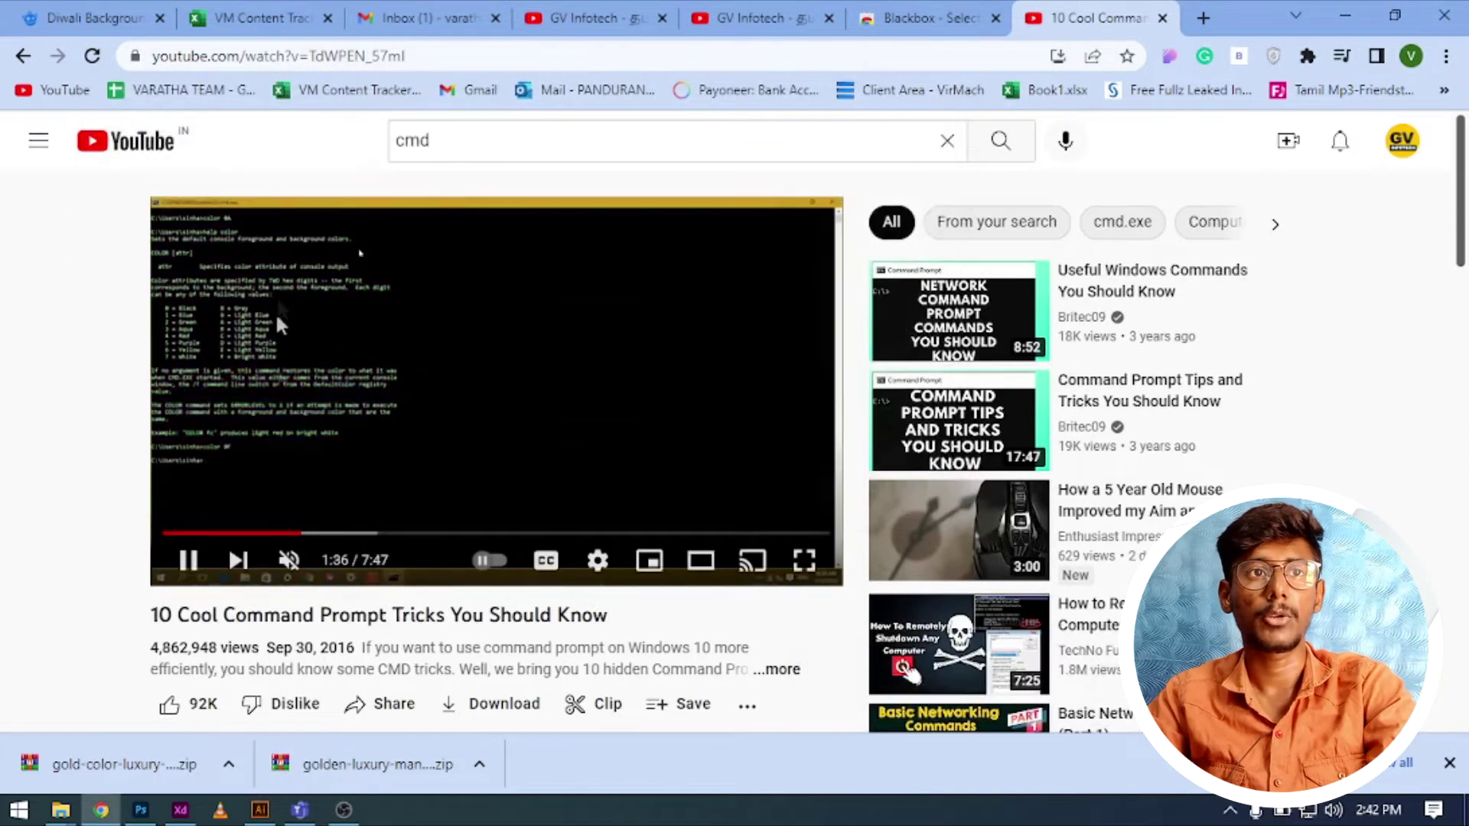
# Seek the video back to about 0:56, pause it, and switch to theater mode
pyautogui.moveTo(268, 539)
pyautogui.mouseDown()
pyautogui.moveTo(243, 537)
pyautogui.moveTo(278, 541)
pyautogui.mouseUp()
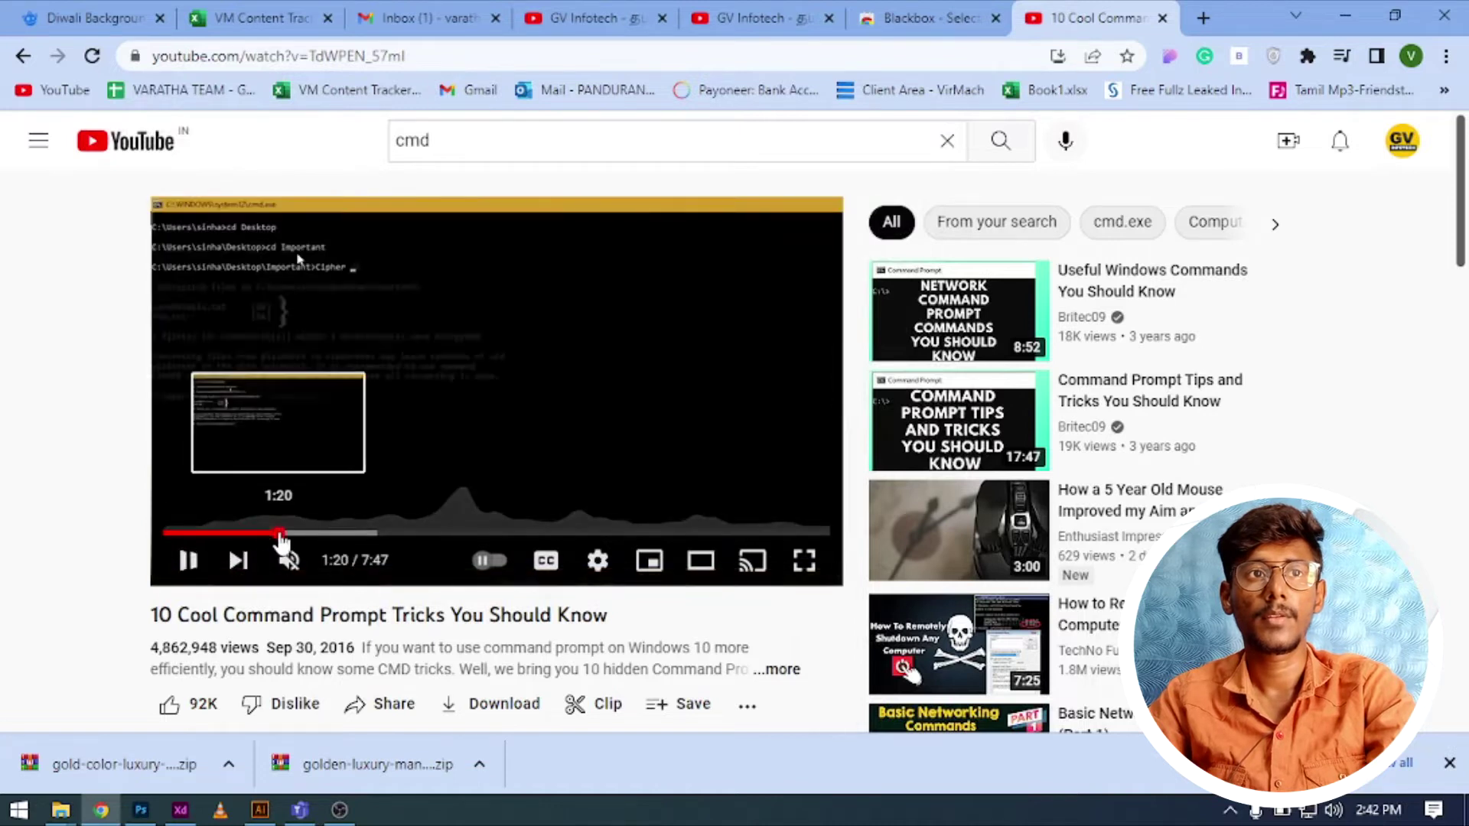
pyautogui.click(188, 561)
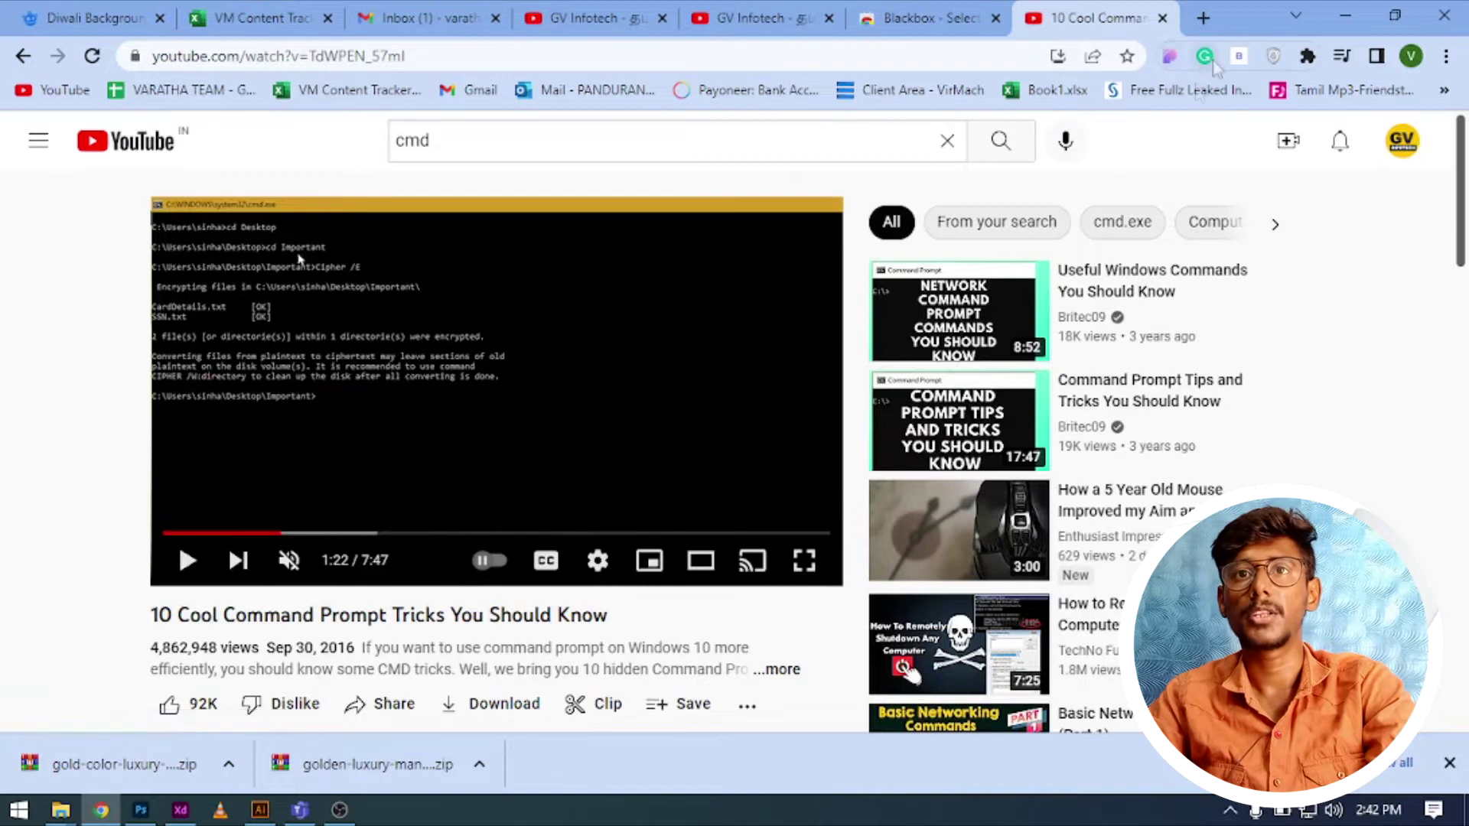
pyautogui.doubleClick(701, 360)
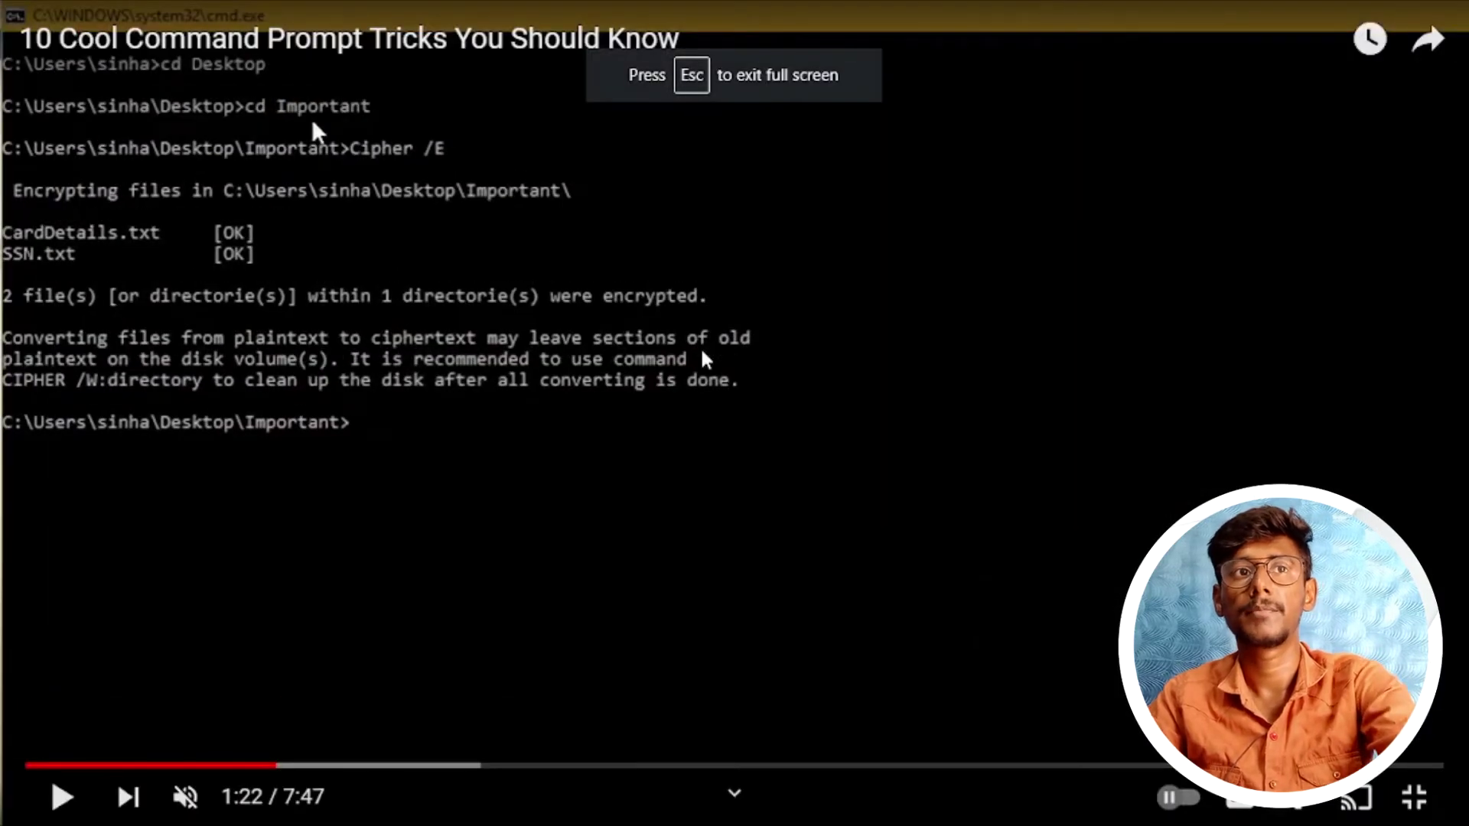
pyautogui.doubleClick(705, 360)
pyautogui.click(699, 562)
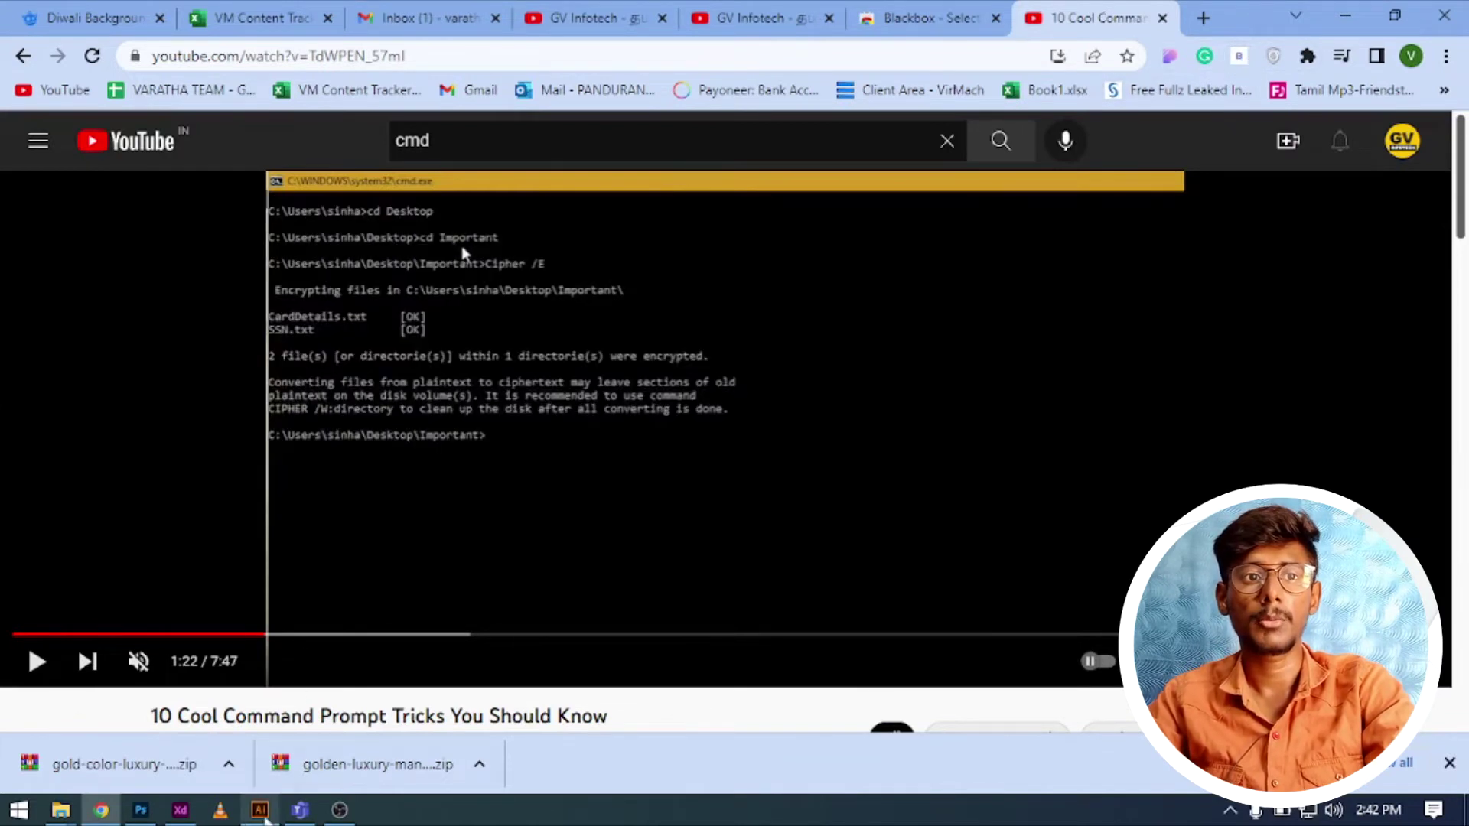
# Open Notepad from Start search, paste the wrong capture, and discard it unsaved
pyautogui.press('super')
pyautogui.write('notepad')
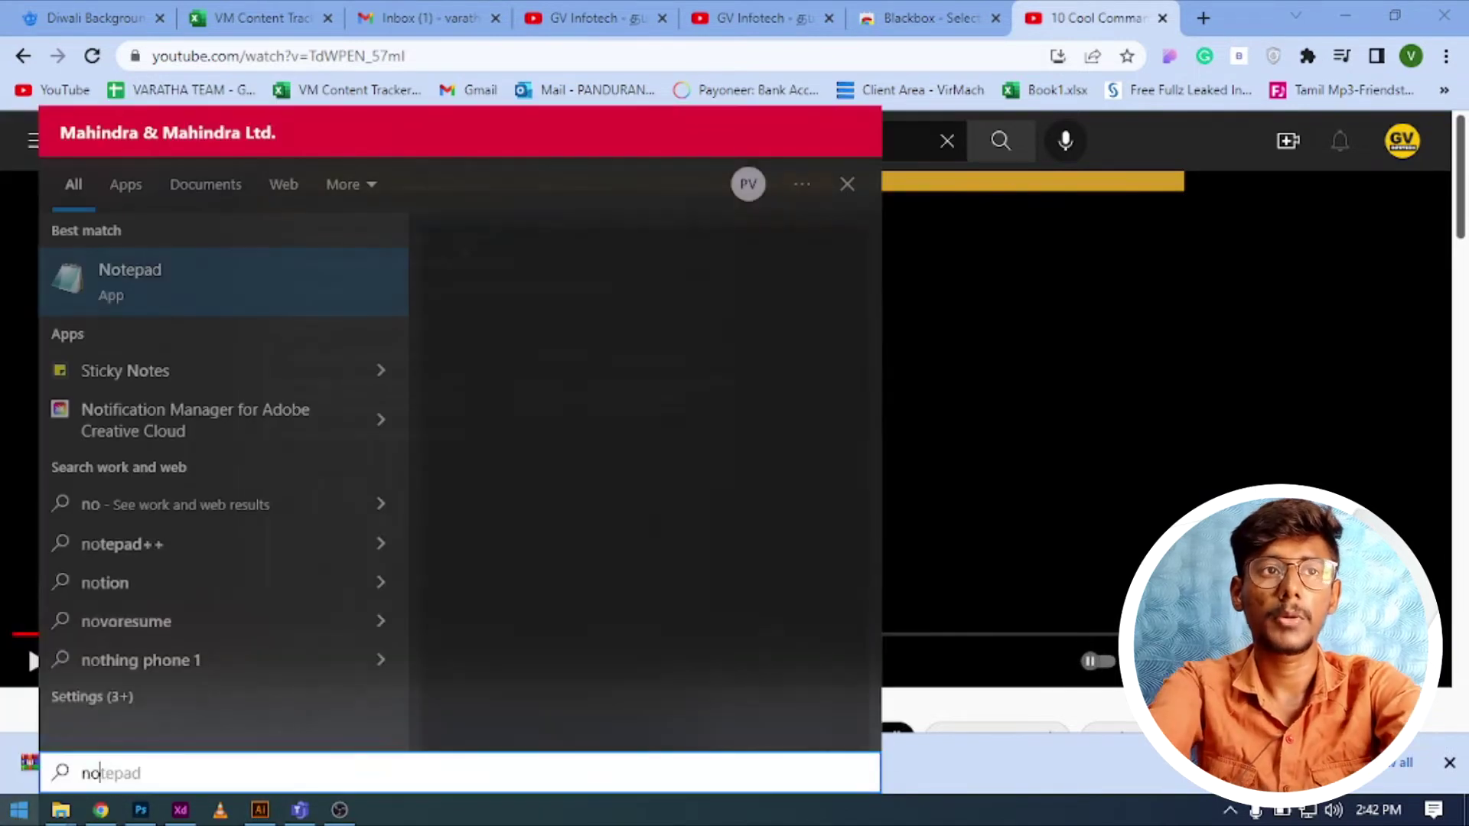
pyautogui.press('Return')
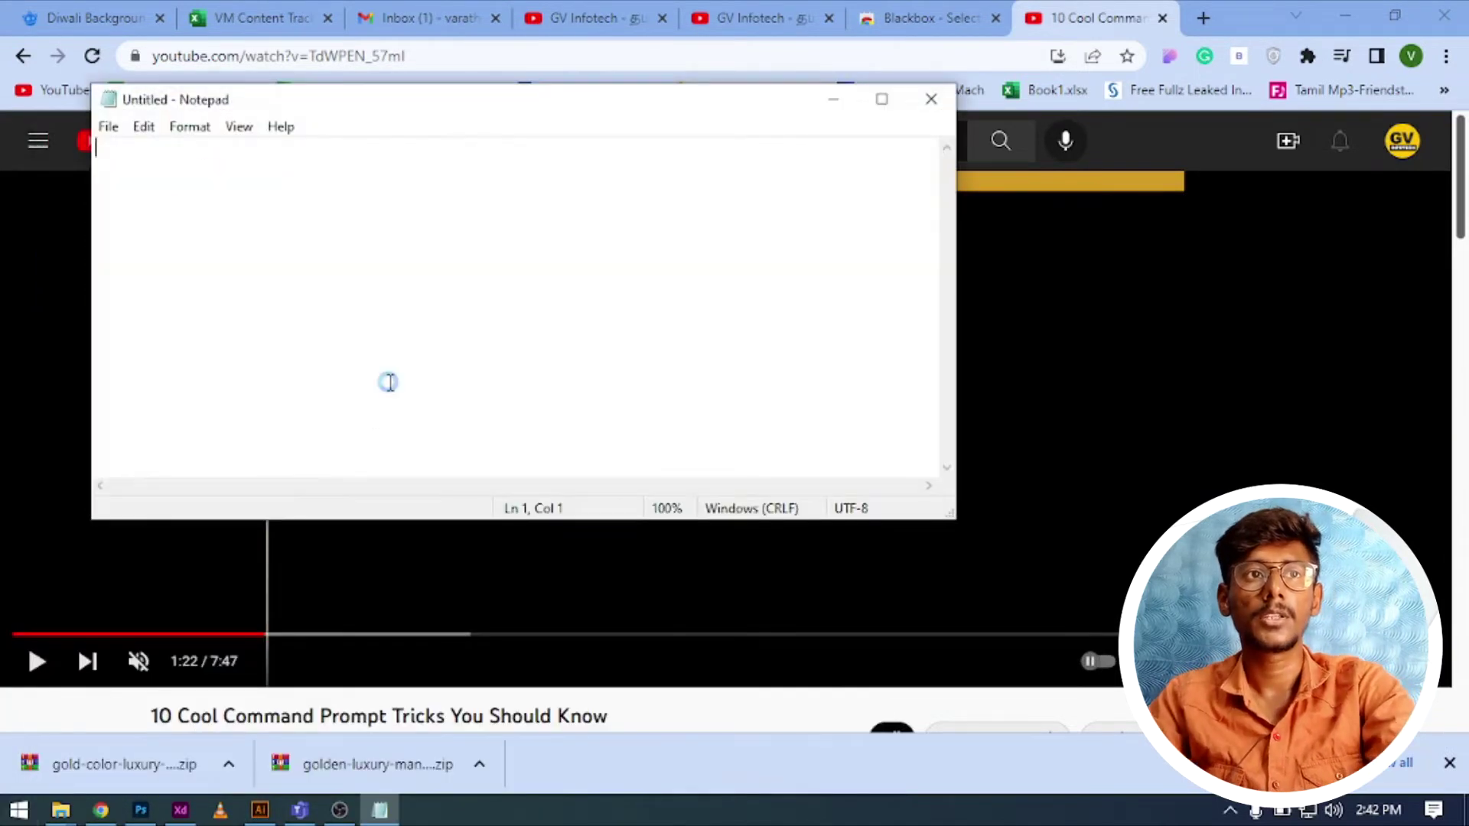
pyautogui.hotkey('ctrl', 'v')
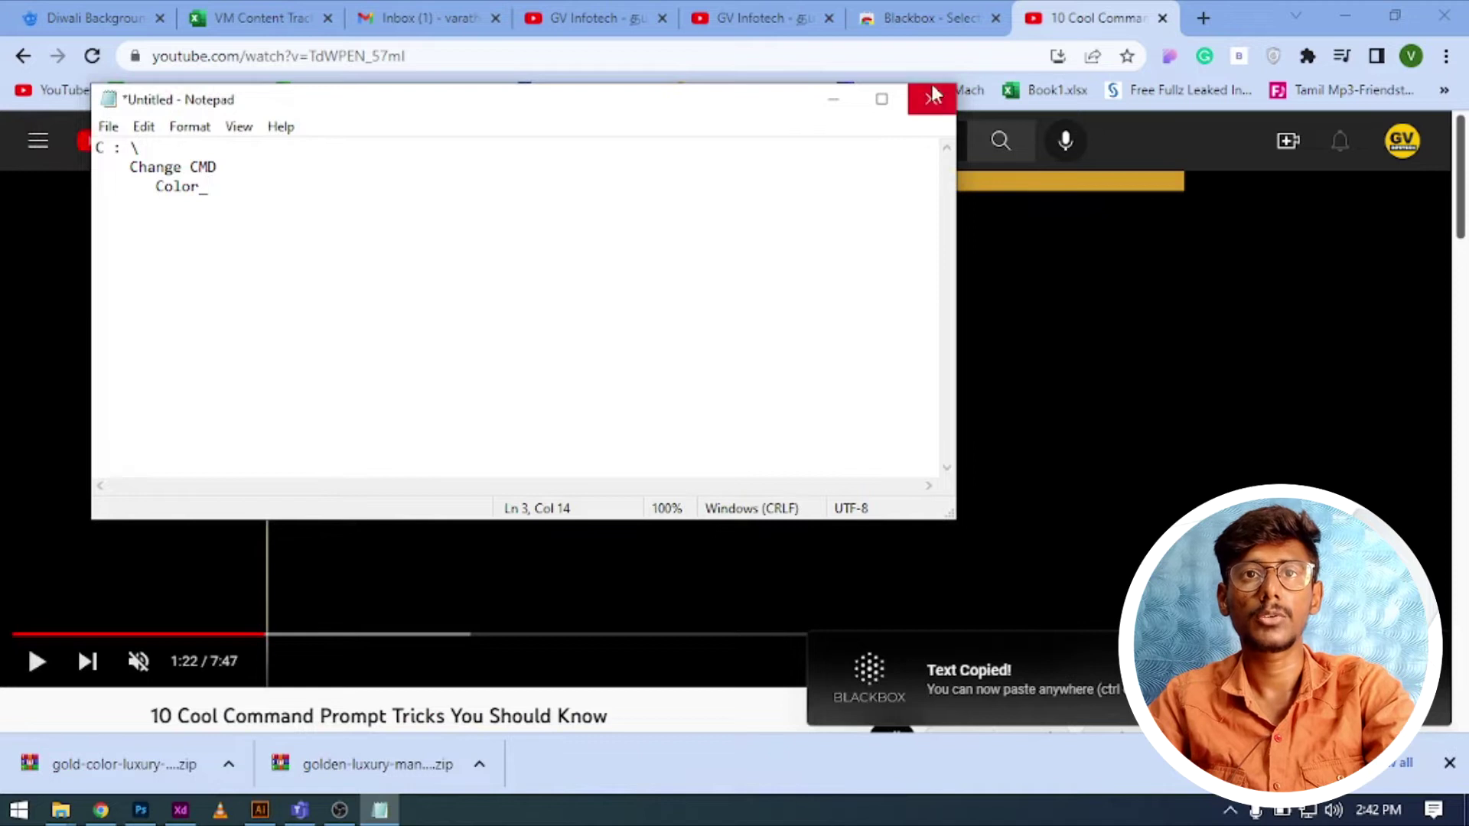
pyautogui.hotkey('ctrl', 'a')
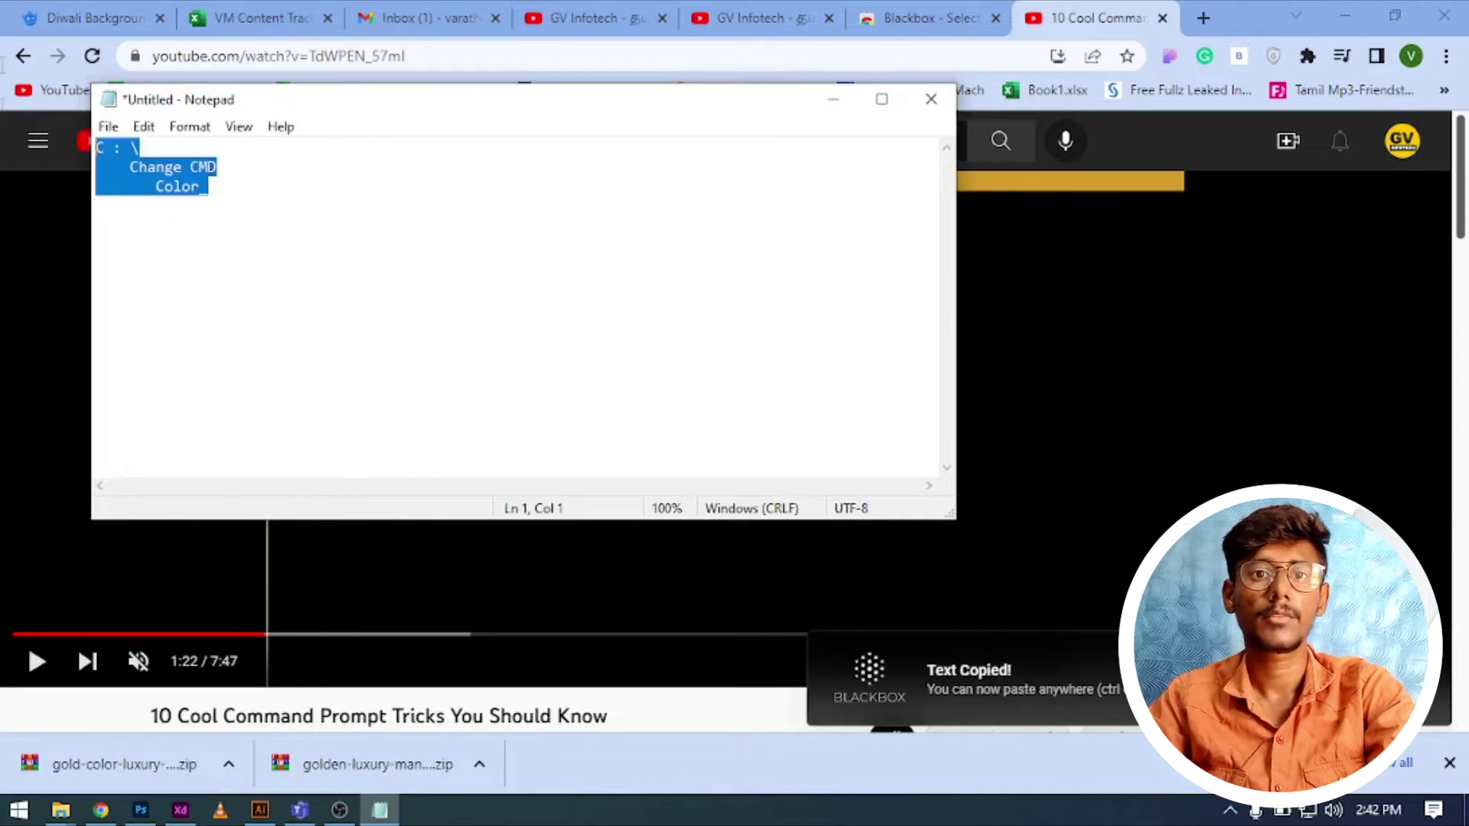
pyautogui.click(935, 98)
pyautogui.click(767, 408)
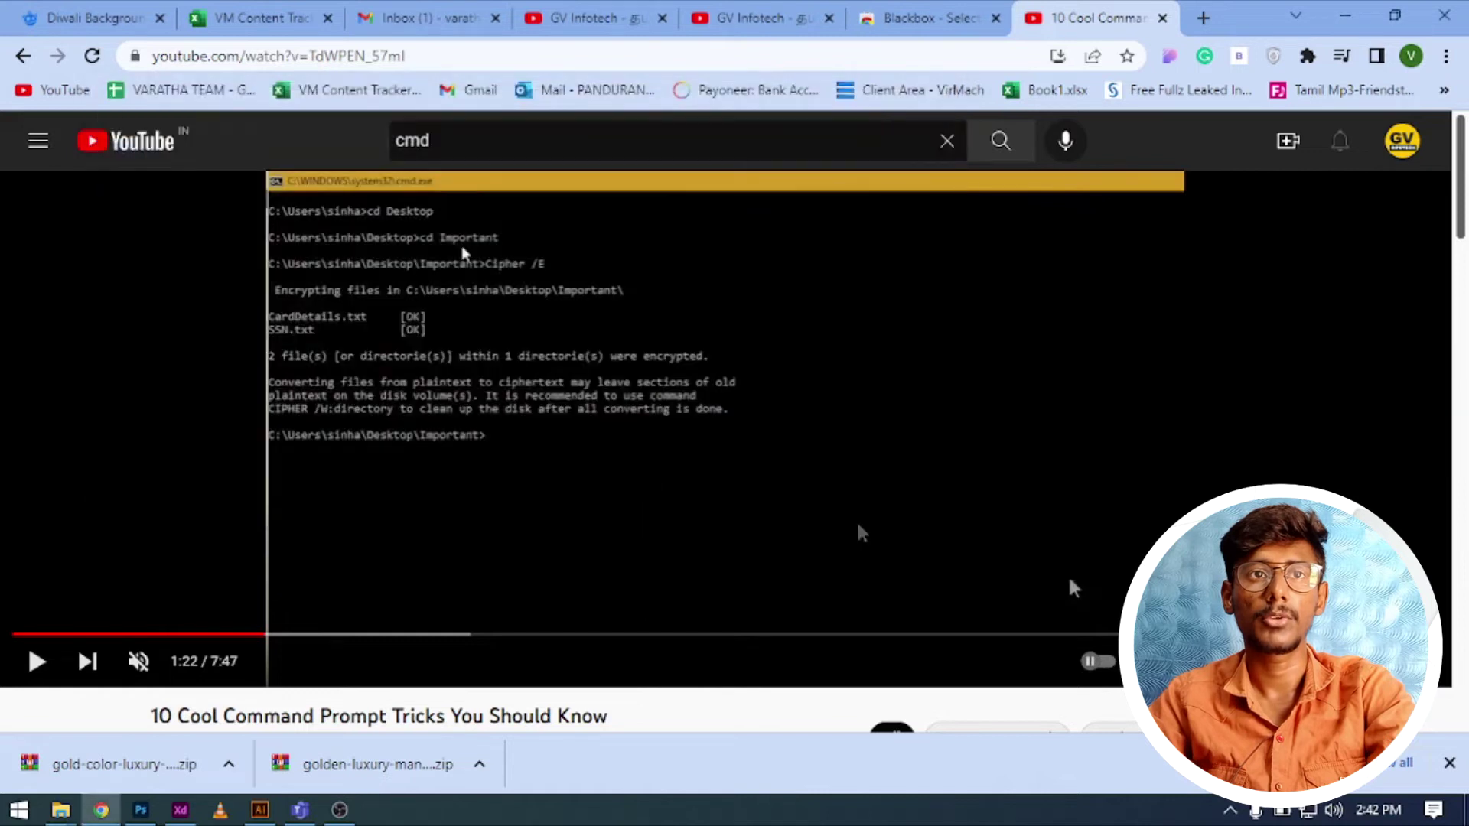
# Turn on the video's auto-generated captions
pyautogui.doubleClick(589, 355)
pyautogui.doubleClick(589, 356)
pyautogui.click(1104, 664)
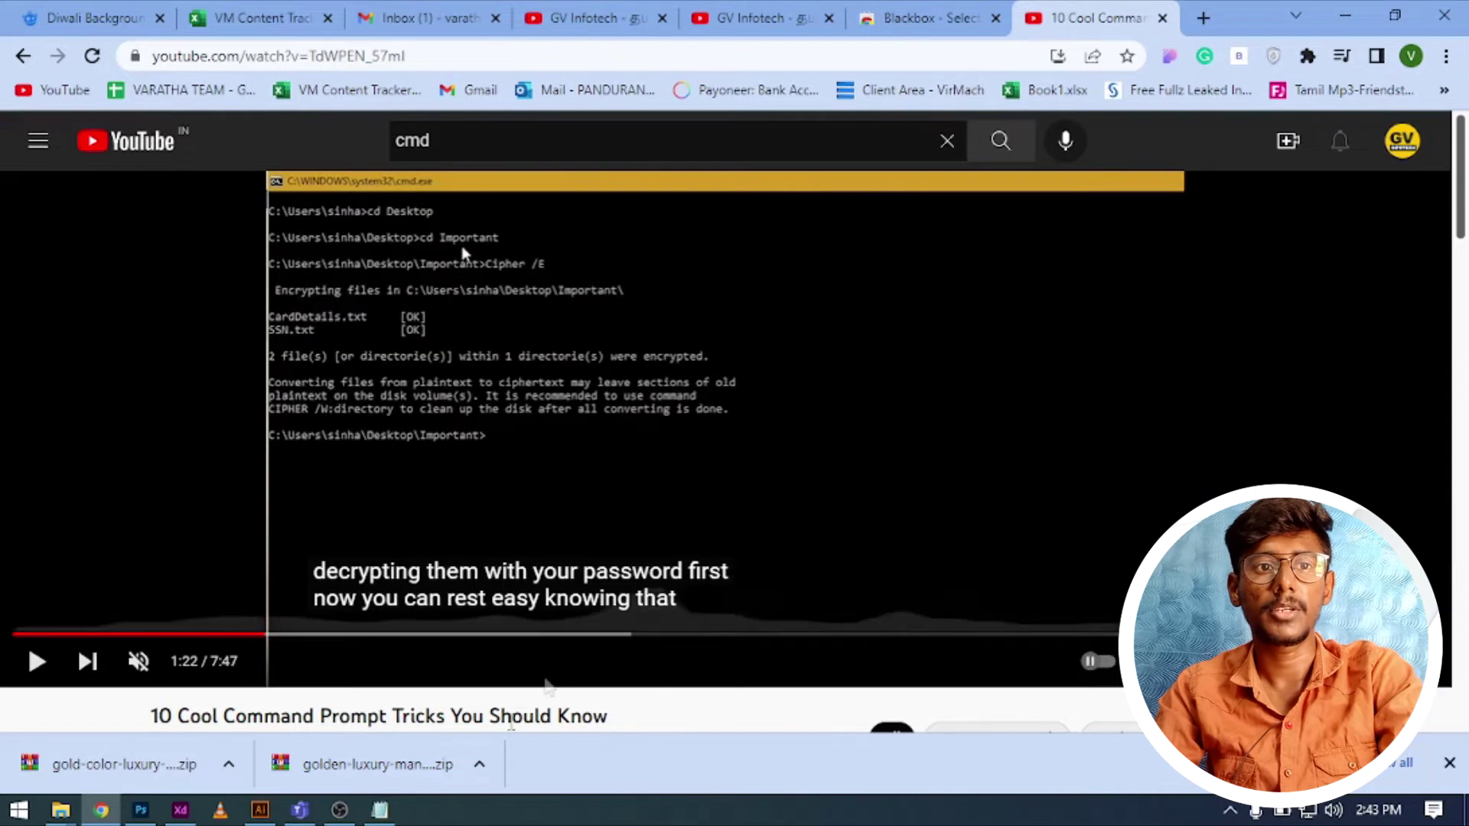
# Paste the captured cmd output into Notepad, move it right, and enter 'website coding' in YouTube search
pyautogui.click(396, 813)
pyautogui.hotkey('ctrl', 'v')
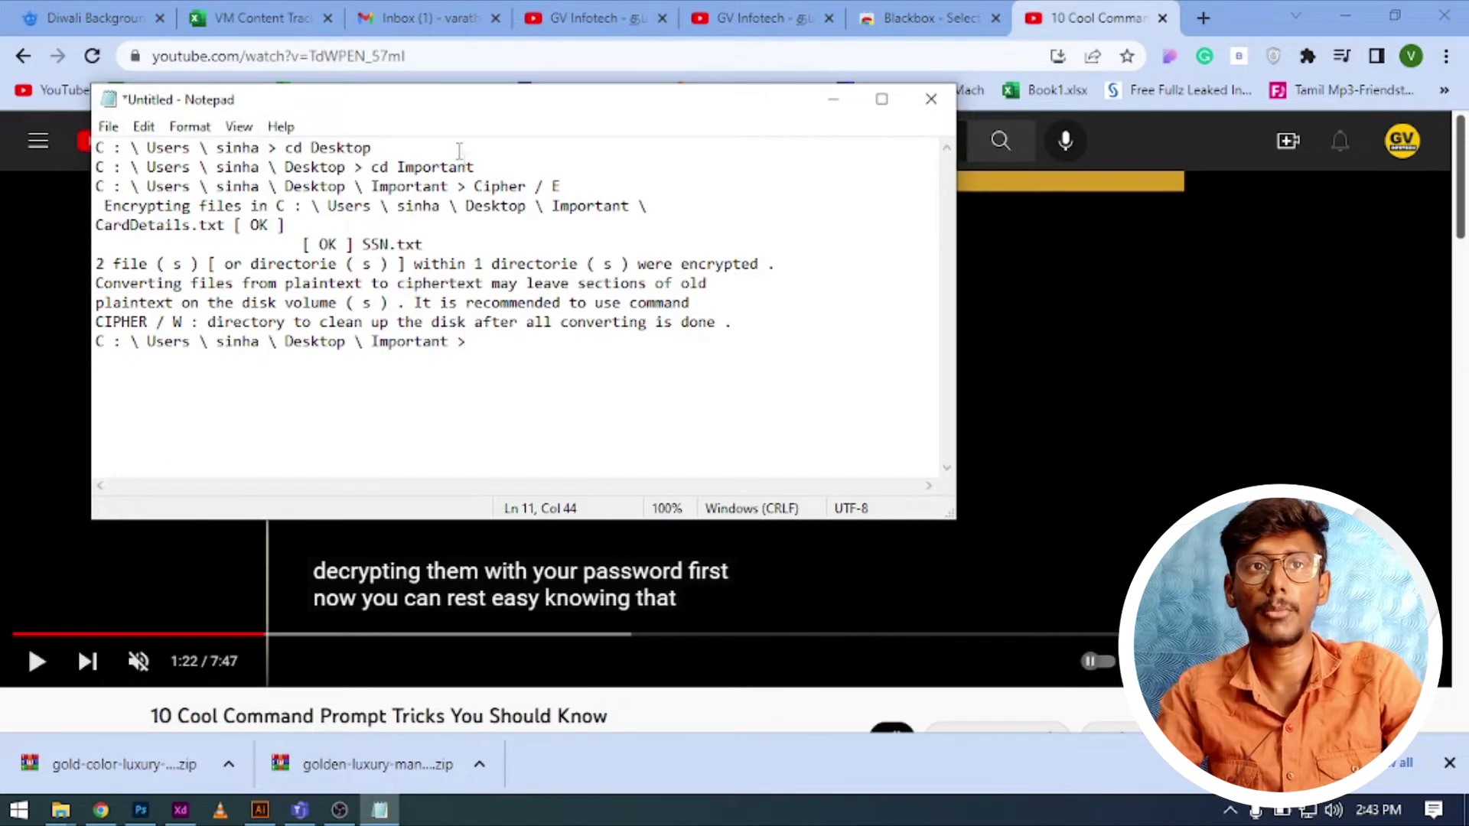
pyautogui.moveTo(459, 120); pyautogui.dragTo(1041, 155)
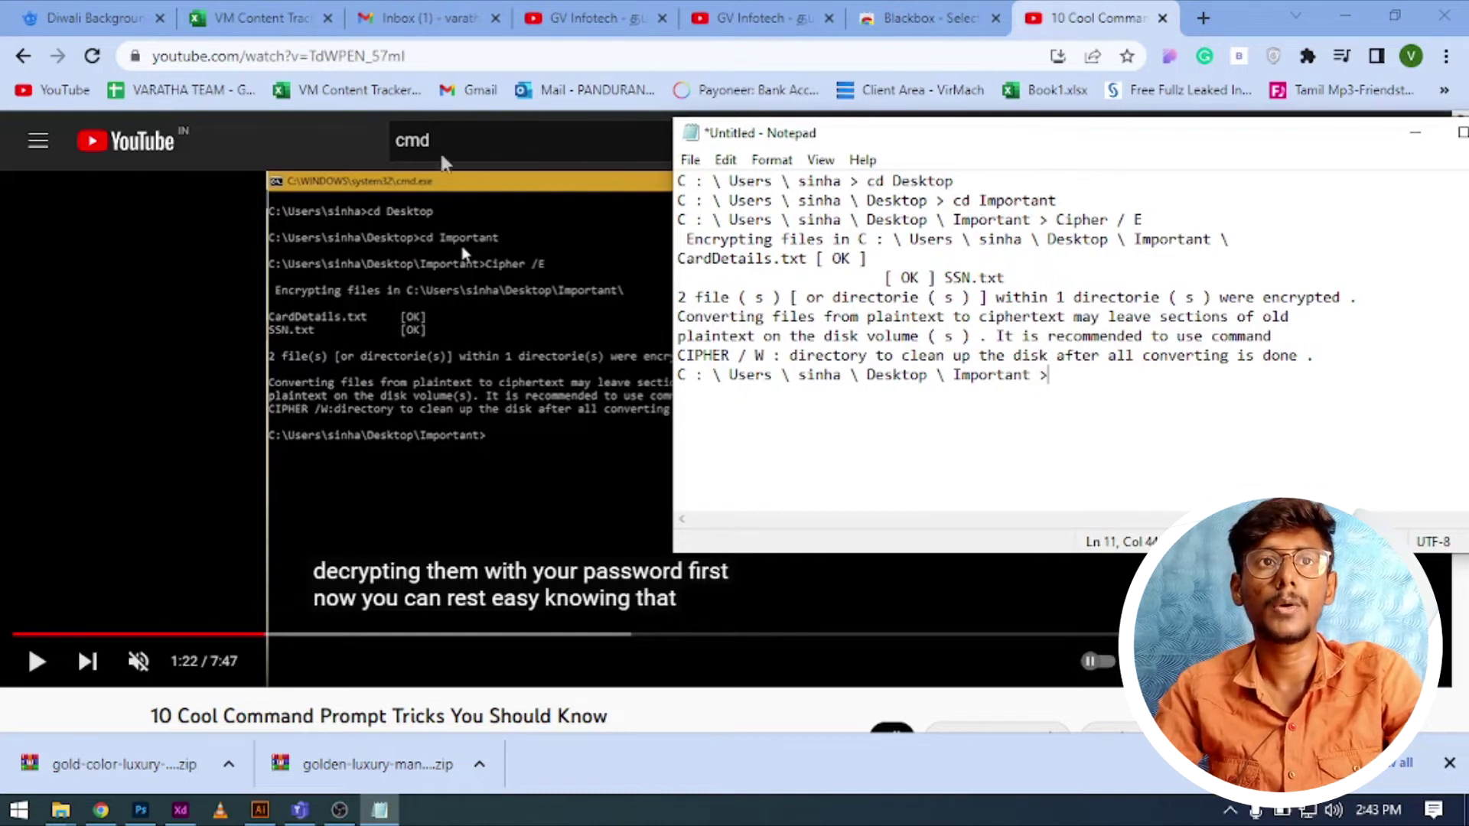
pyautogui.doubleClick(411, 143)
pyautogui.write('w')
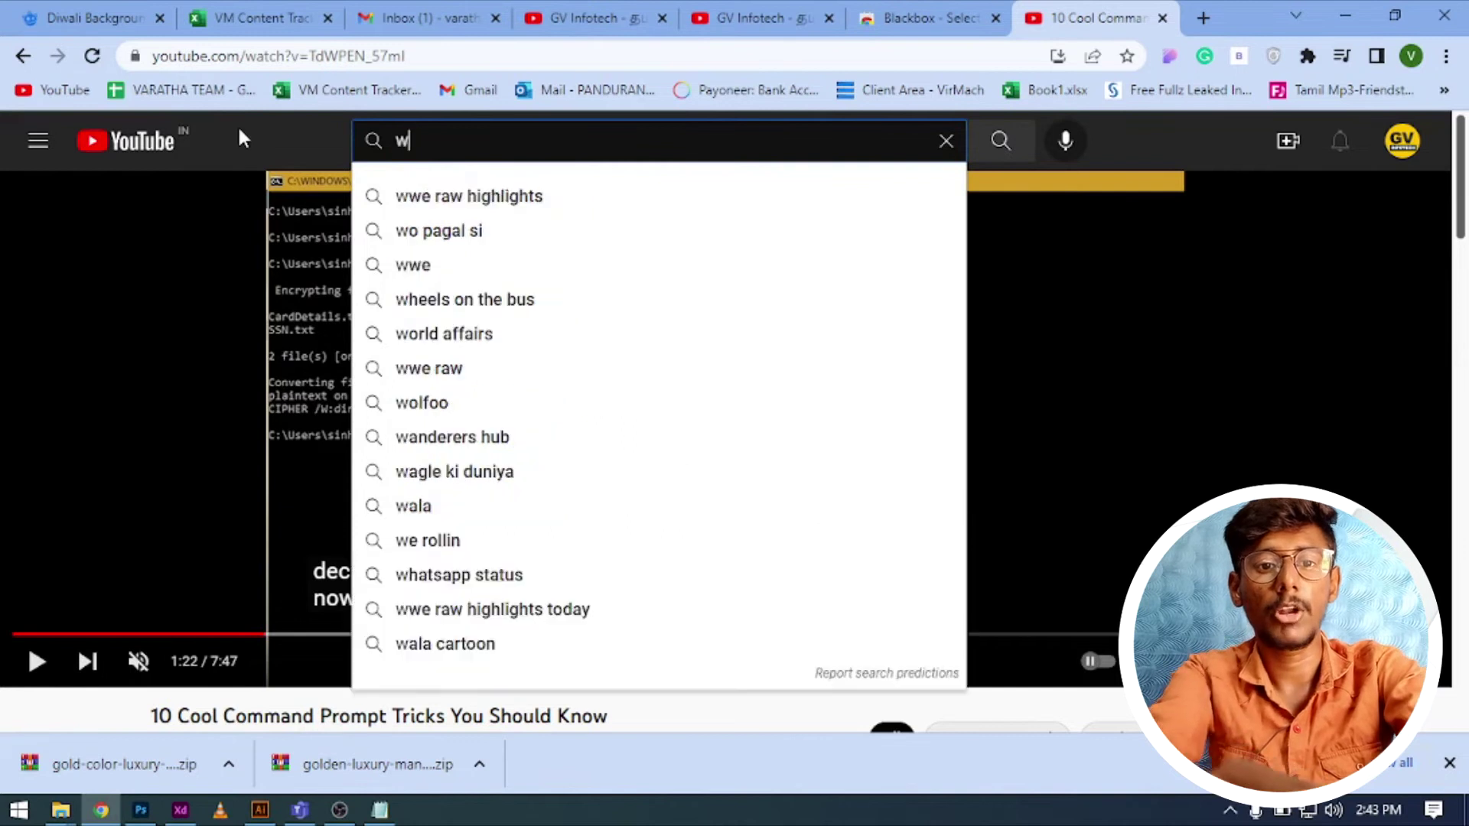
pyautogui.write('ebsite coding')
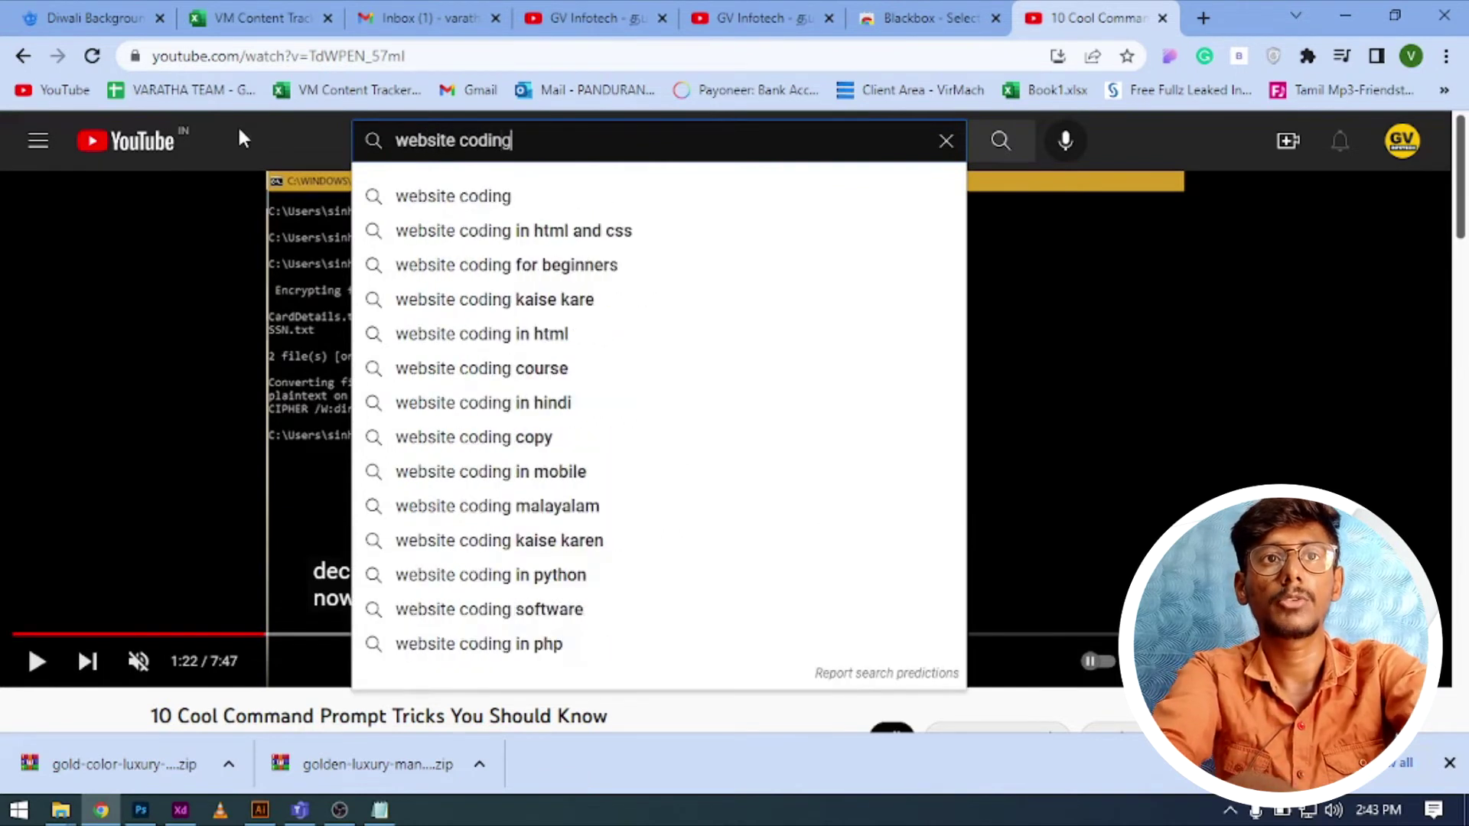
# Open the website coding tutorial at 7:07 and capture its HTML code with Blackbox
pyautogui.press('Return')
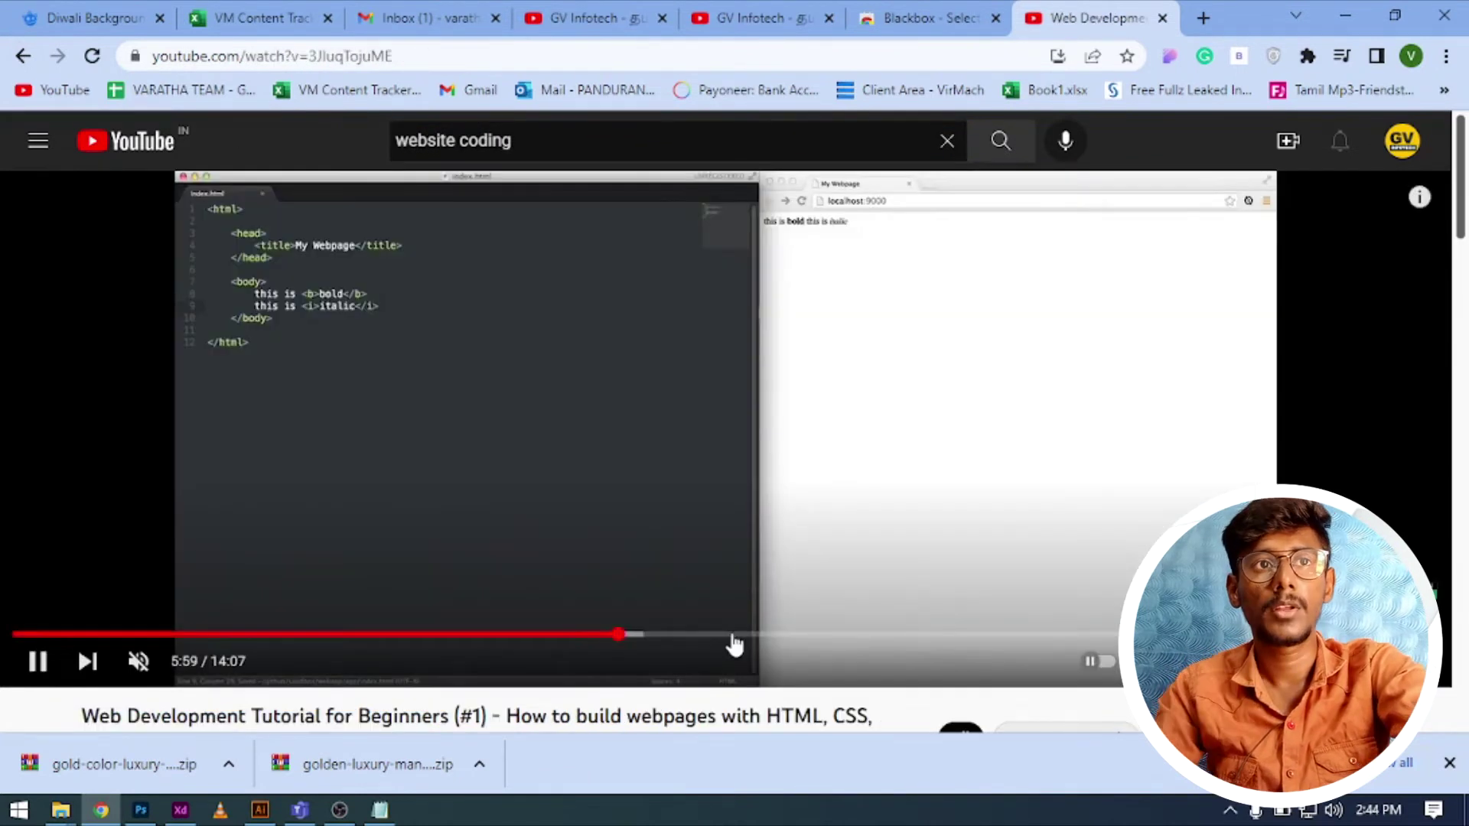
pyautogui.click(732, 635)
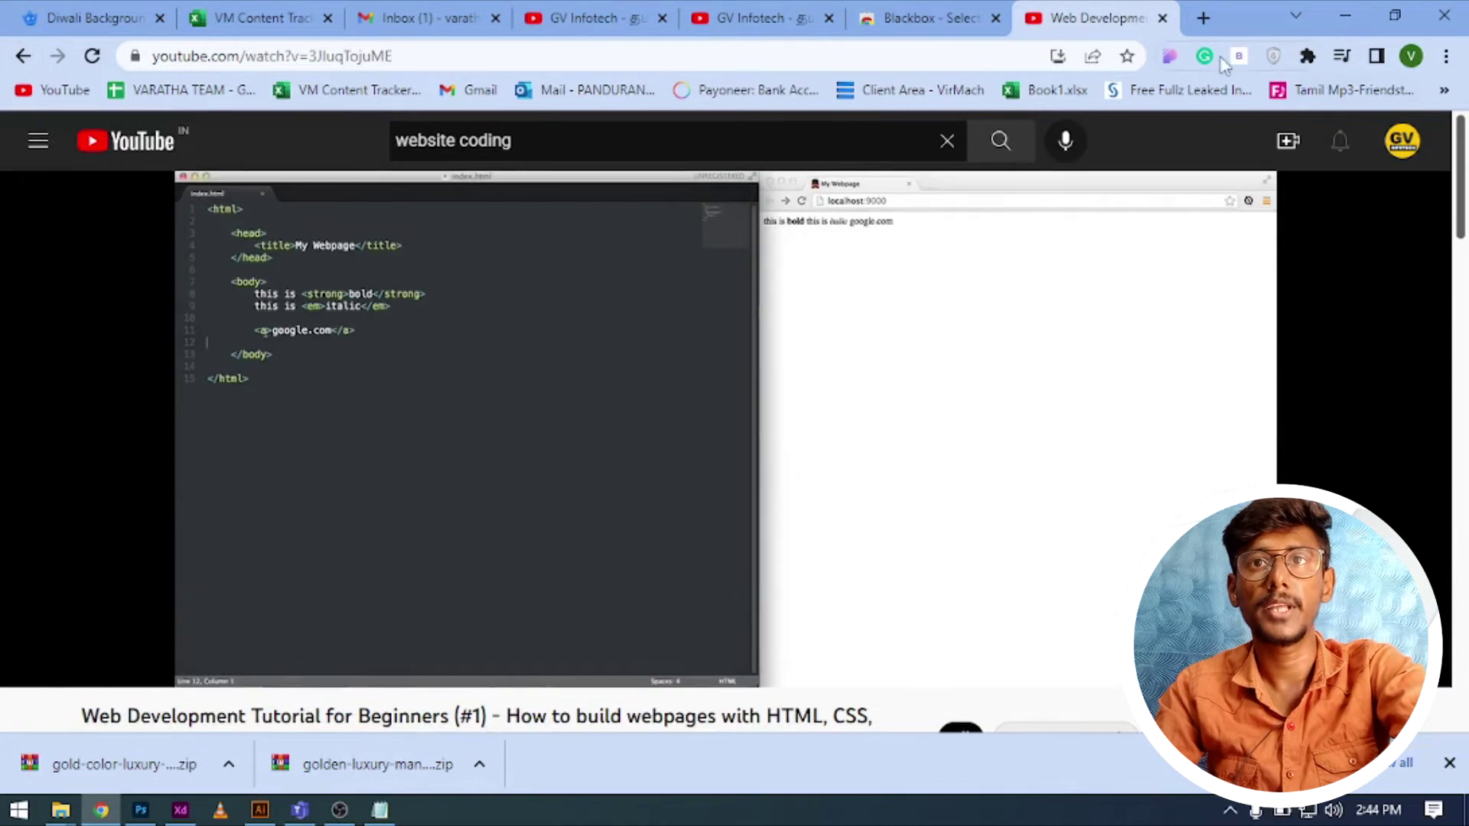
pyautogui.moveTo(544, 396); pyautogui.dragTo(209, 186)
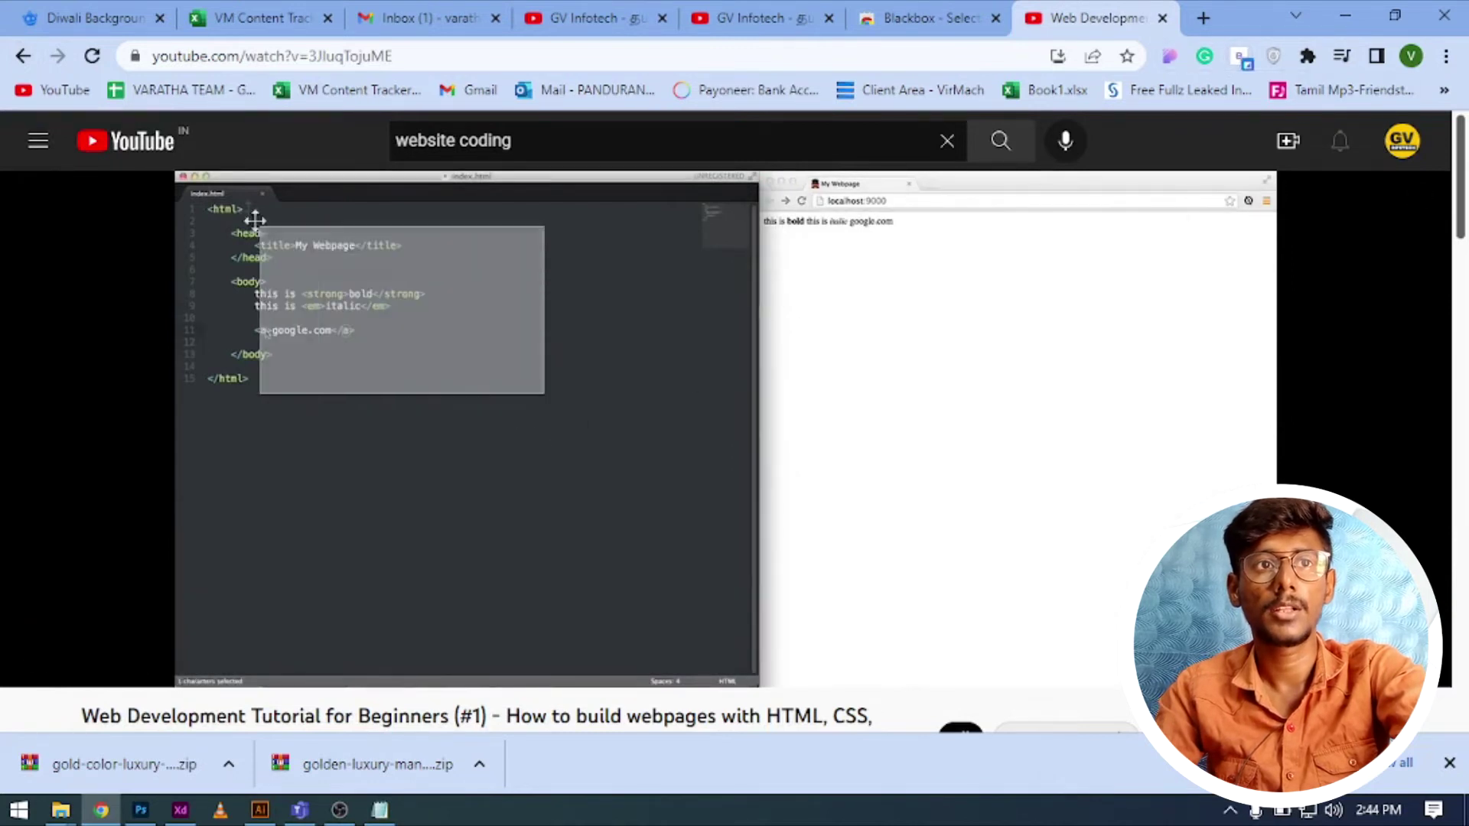
pyautogui.click(1240, 57)
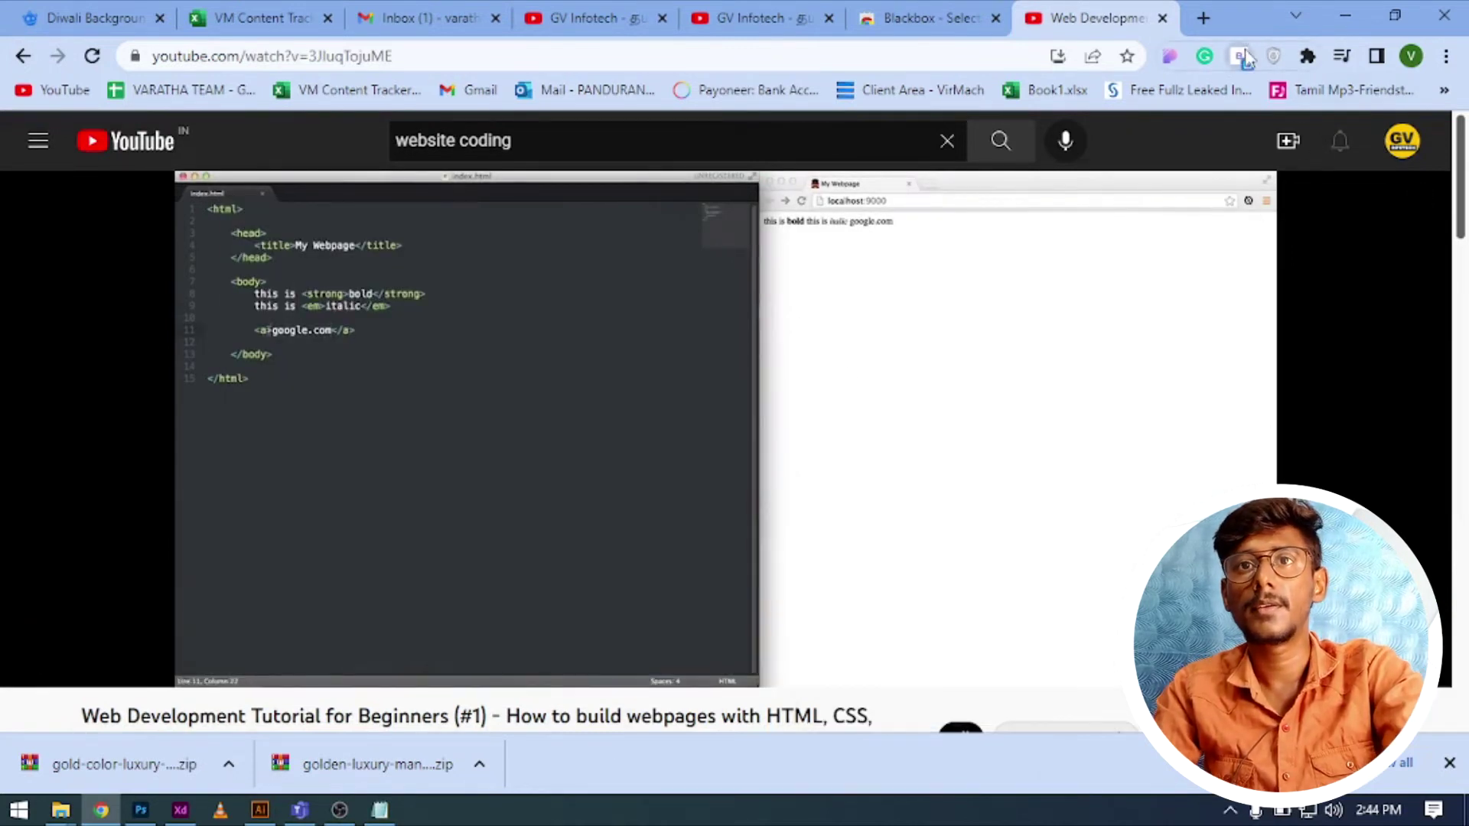
pyautogui.moveTo(495, 418); pyautogui.dragTo(217, 217)
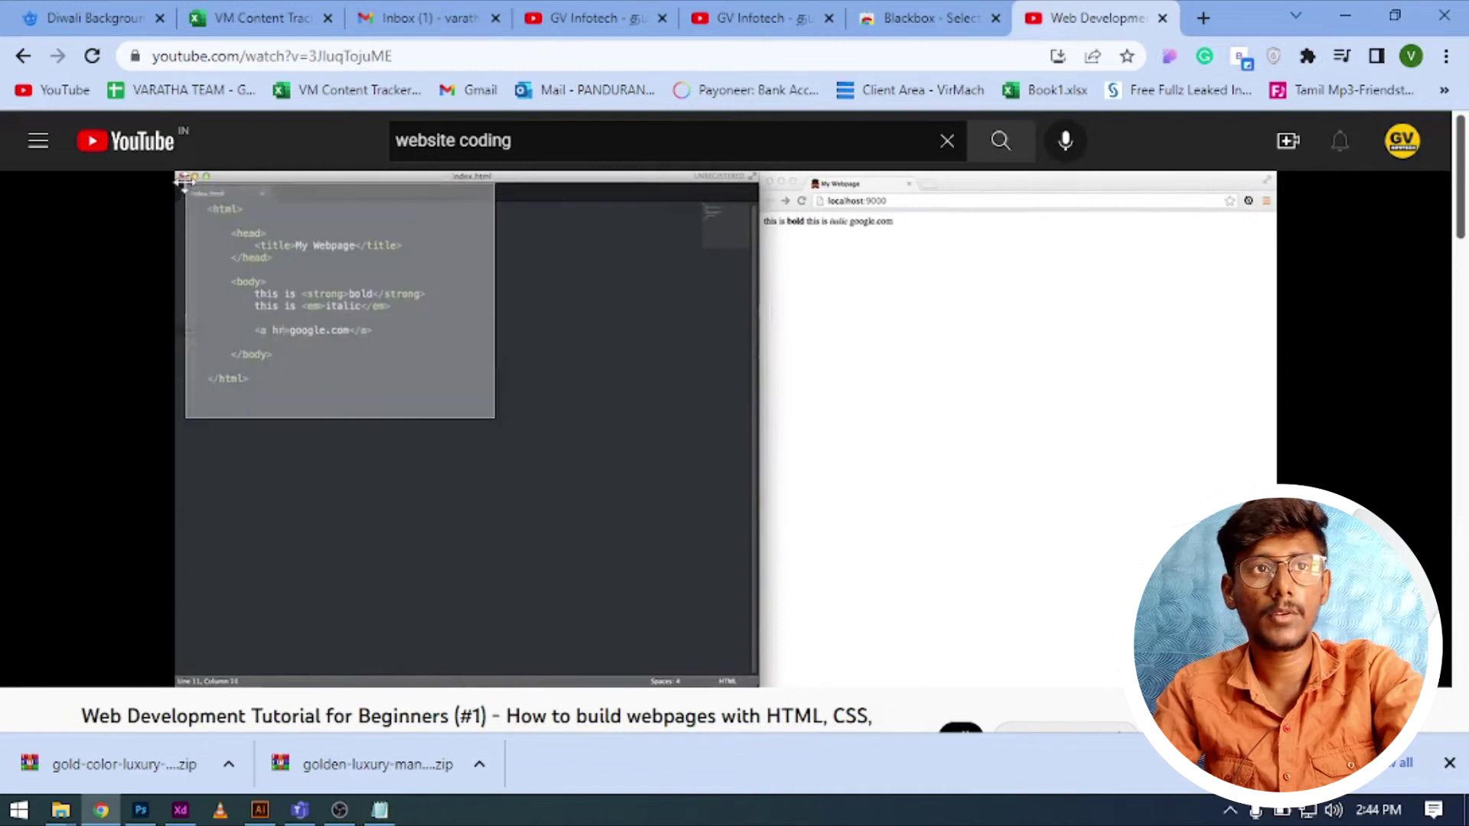
# Replace the old cmd text in Notepad with the captured HTML code
pyautogui.hotkey('alt', 'Tab')
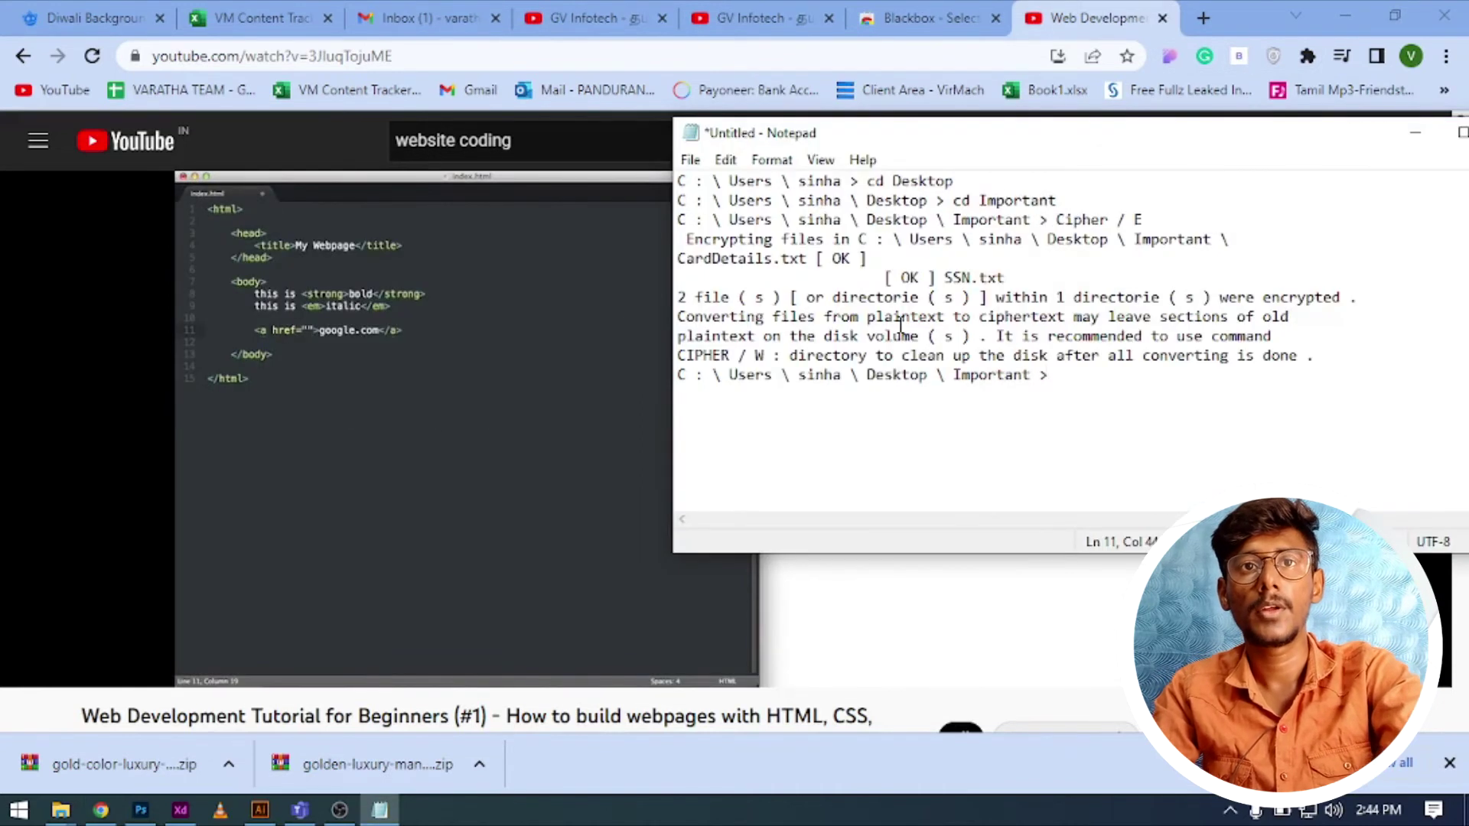
pyautogui.hotkey('ctrl', 'a')
pyautogui.press('BackSpace')
pyautogui.hotkey('ctrl', 'v')
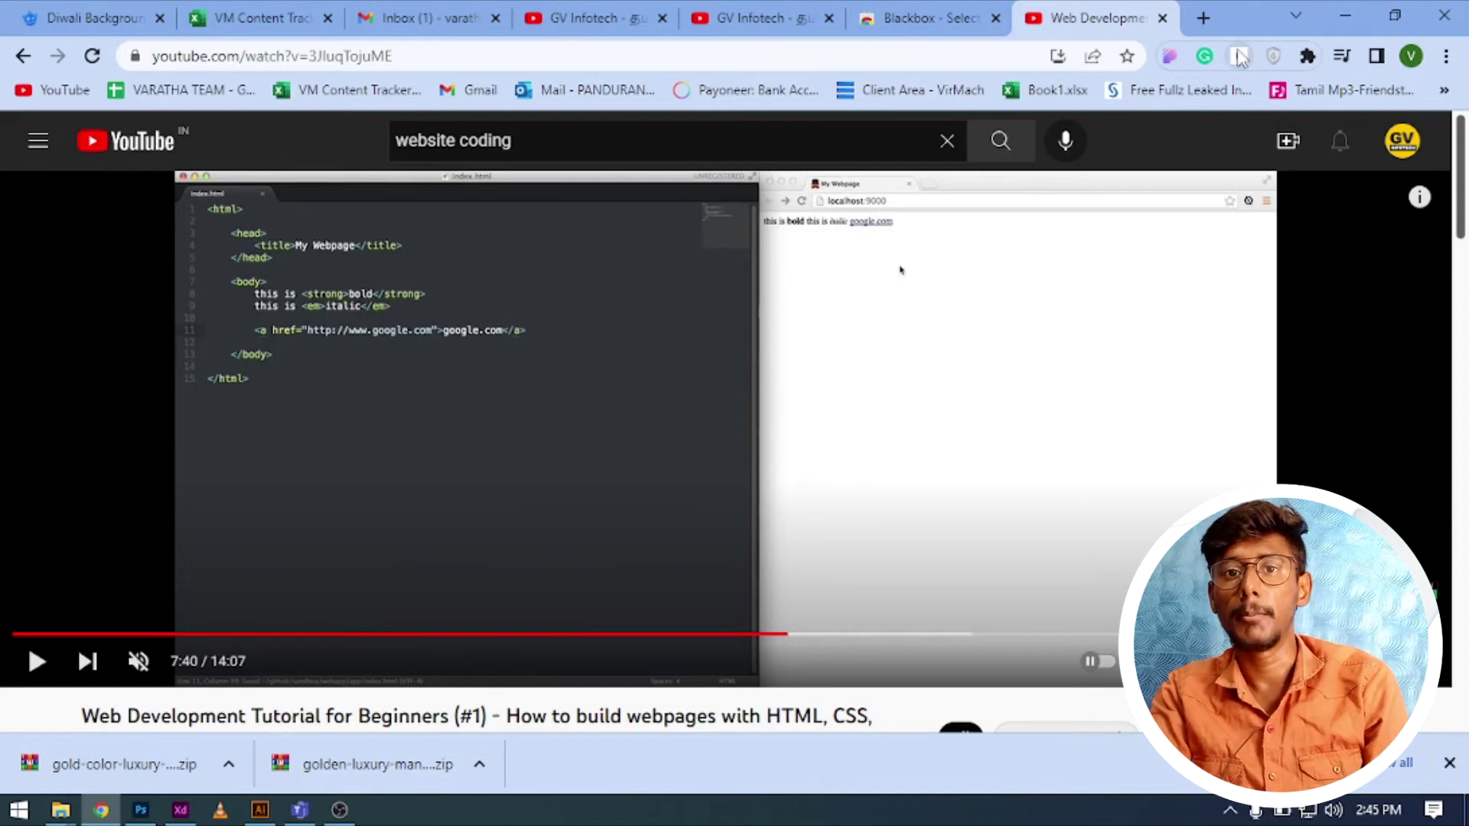
# Recapture the full HTML code from the paused video and paste it into a new Notepad
pyautogui.moveTo(596, 415); pyautogui.dragTo(194, 187)
pyautogui.click(19, 809)
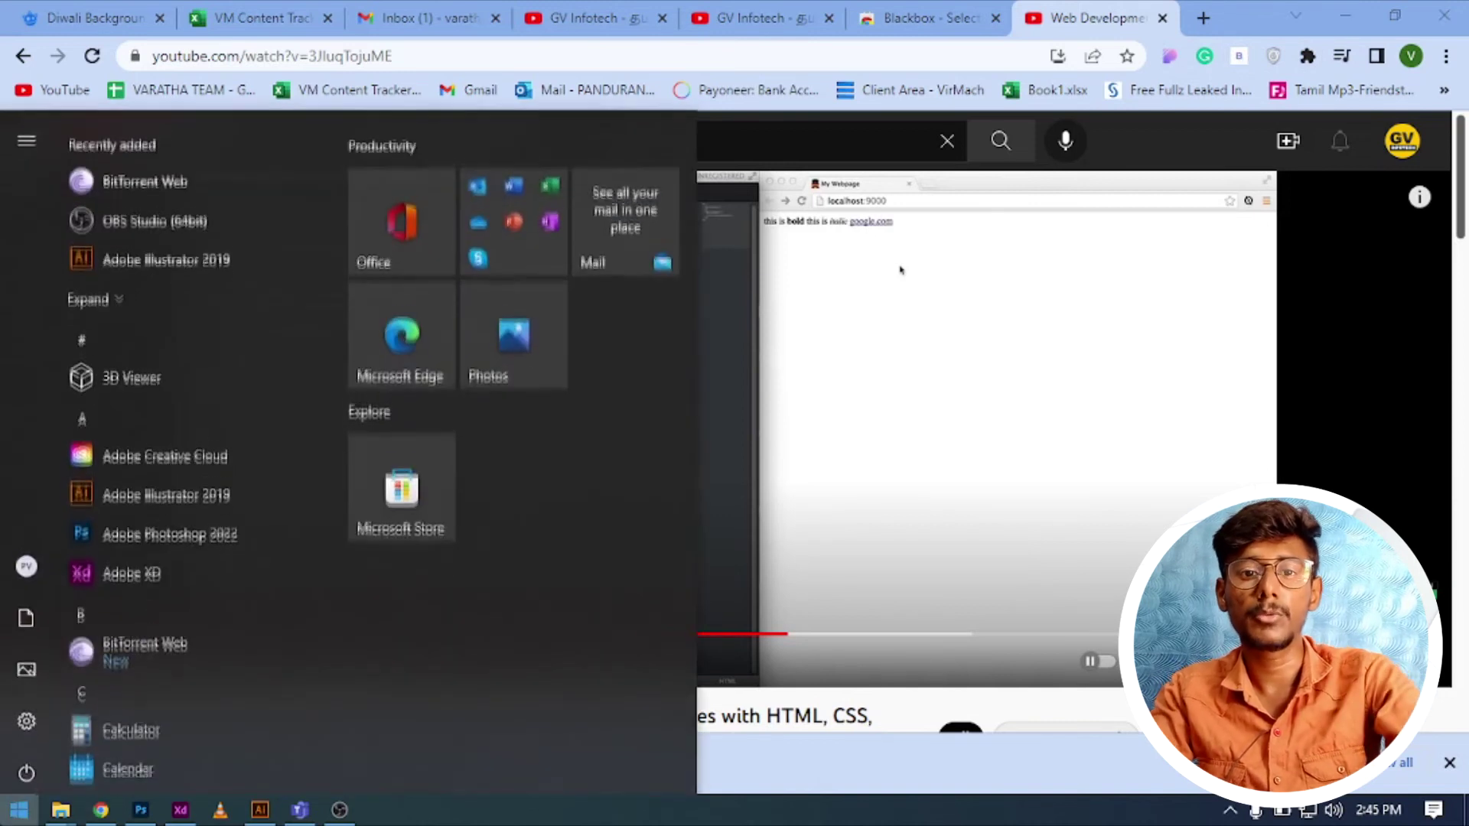
pyautogui.write('no')
pyautogui.press('Return')
pyautogui.write('< html >     < head >     < / head >     < body >         < title > My Webpage < / title >          this is < strong > bold < / strong >         this is < em > italic < / em >         <a href="http://www.google.com"> google.com </a>     < / body > < / html >')
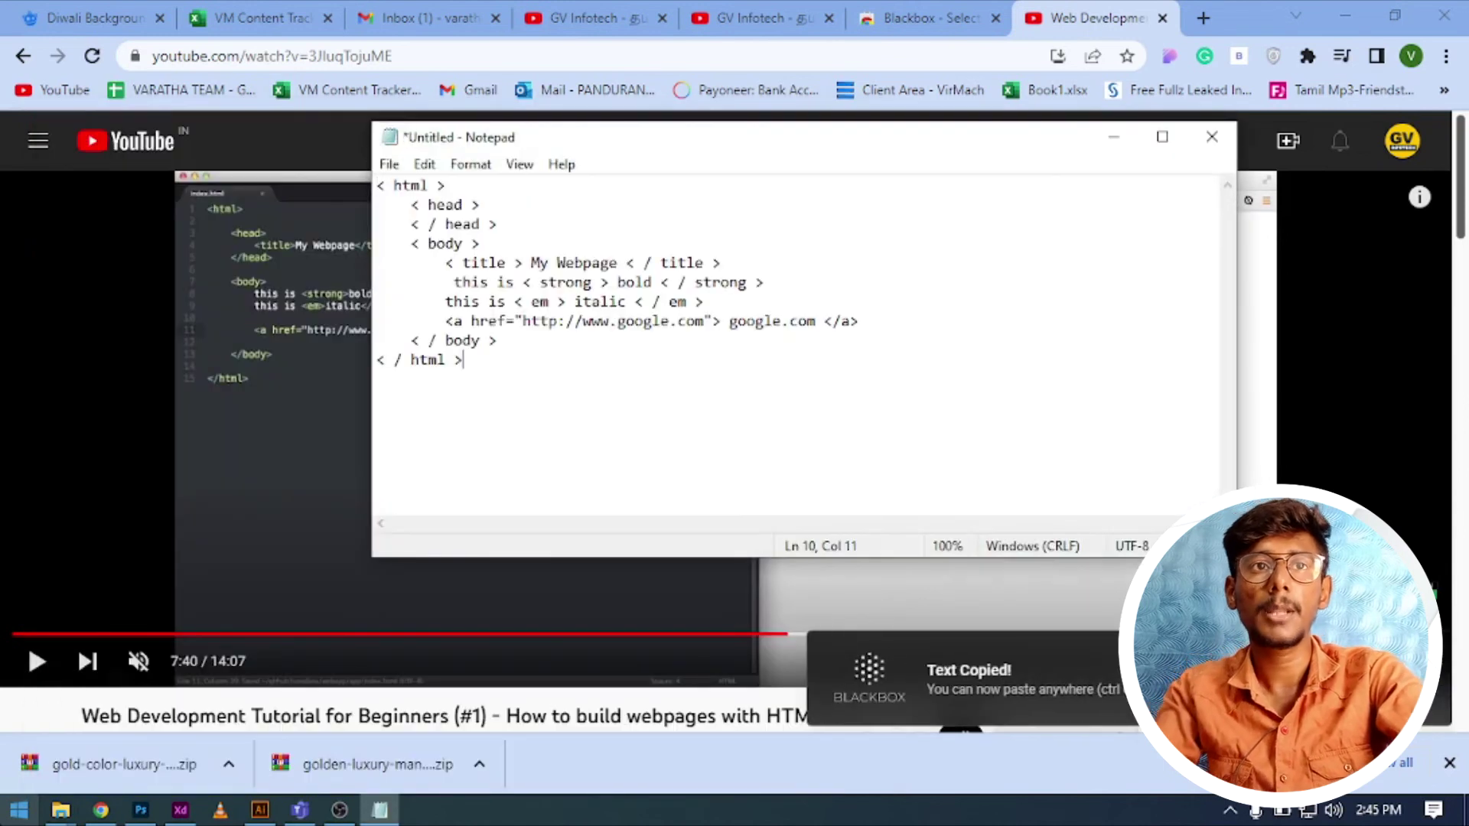